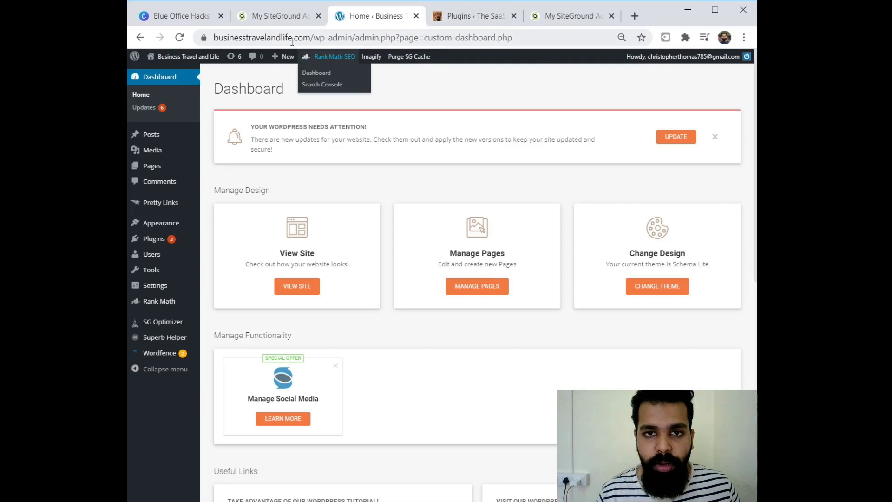
- Switch to the SiteGround order page and compare the prices and features of the StartUp, GrowBig and GoGeek shared hosting plans
left_click(276, 16)
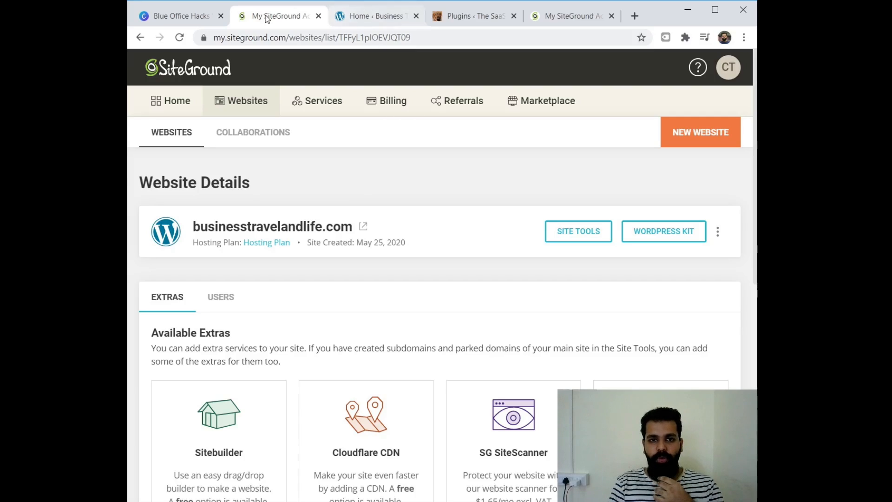
left_click(566, 25)
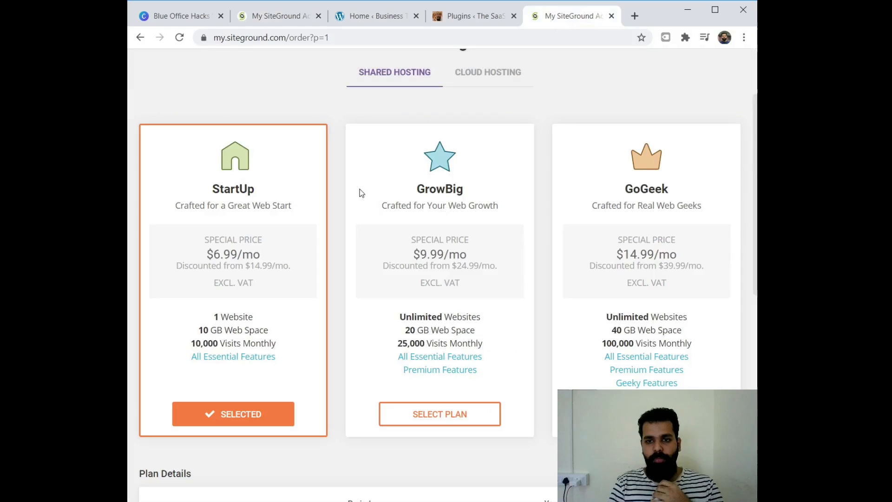
scroll(359, 193, "up", 3)
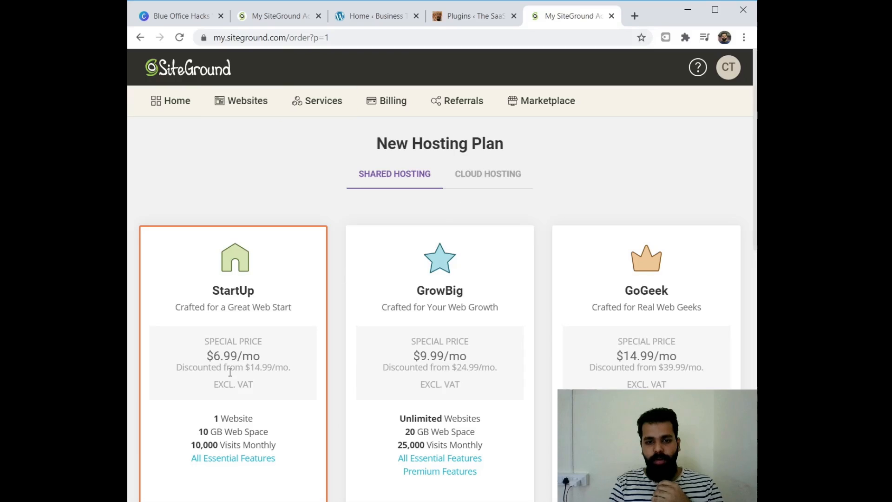
scroll(231, 371, "down", 3)
scroll(256, 284, "up", 3)
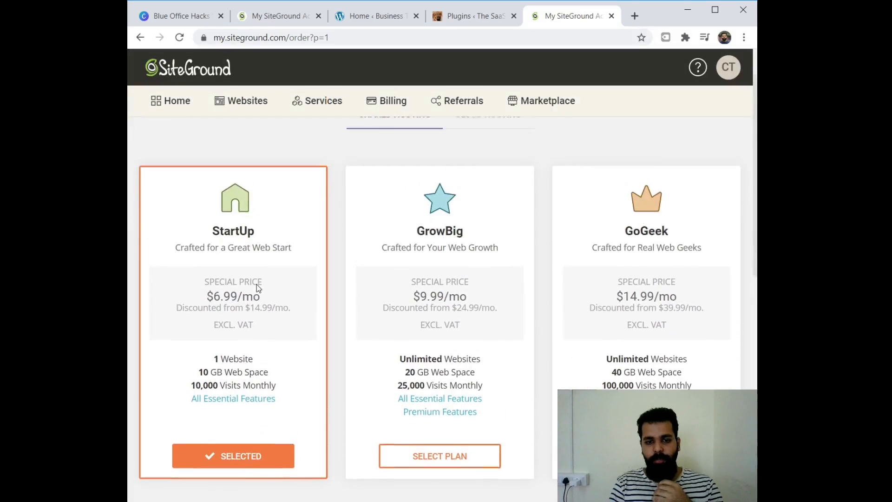
scroll(257, 284, "down", 5)
scroll(256, 284, "up", 2)
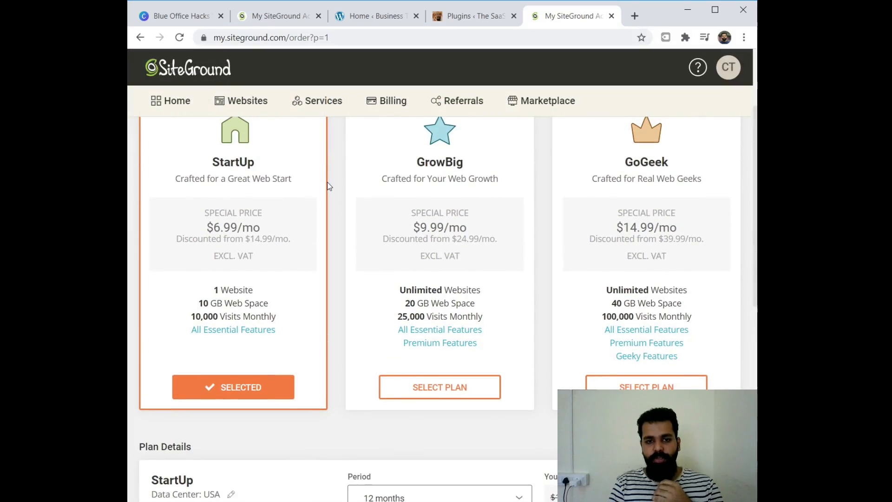
scroll(320, 186, "up", 2)
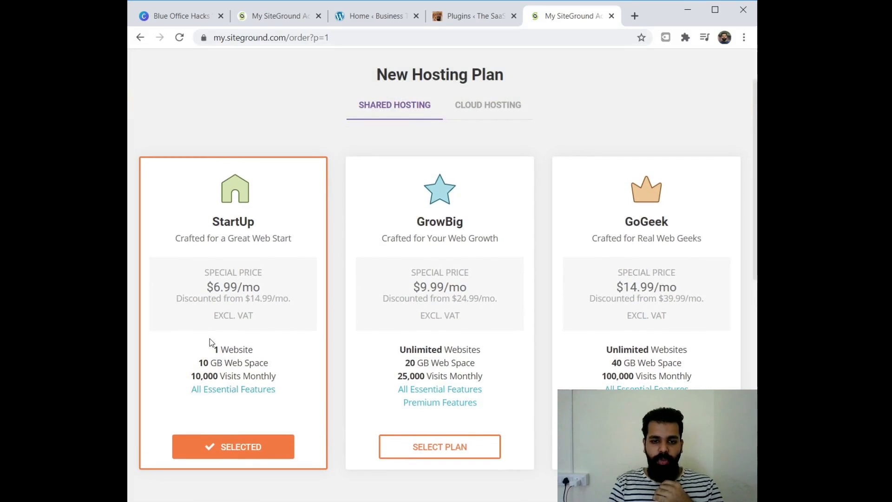
left_click_drag(213, 349, 193, 368)
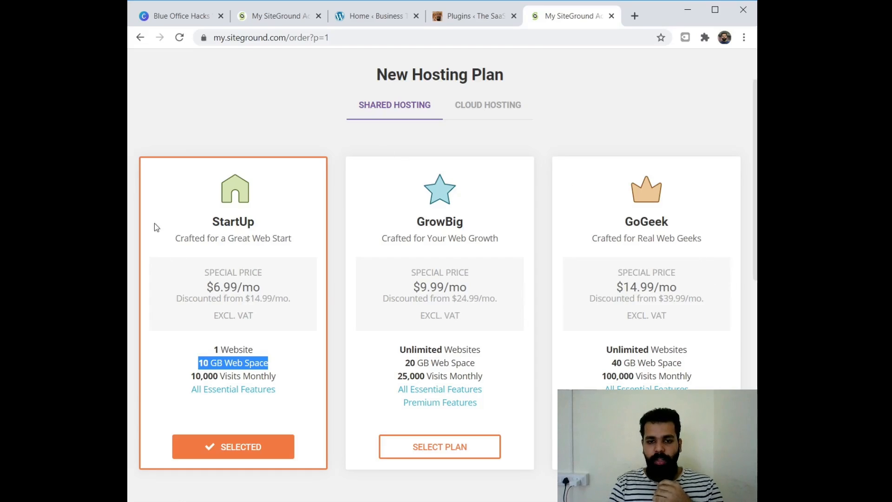
left_click(273, 91)
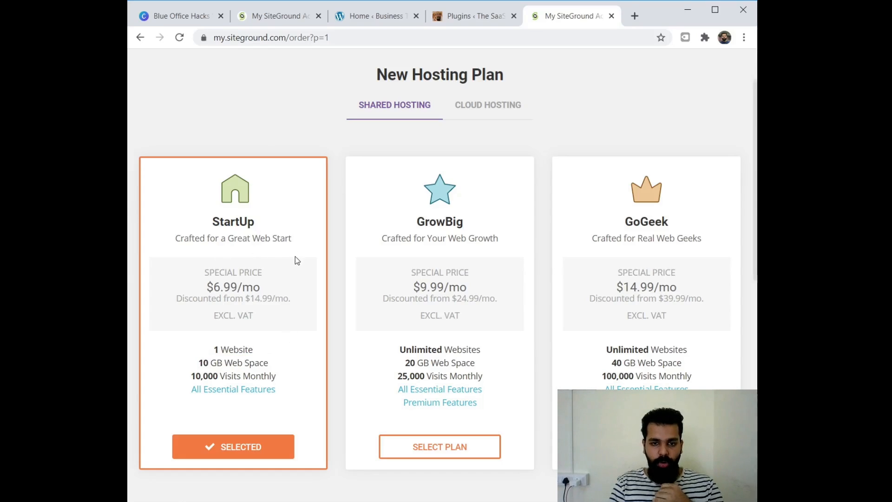
- Review the StartUp order's plan details and payment summary, and accept the Terms of Service and Privacy Policy
scroll(256, 427, "down", 5)
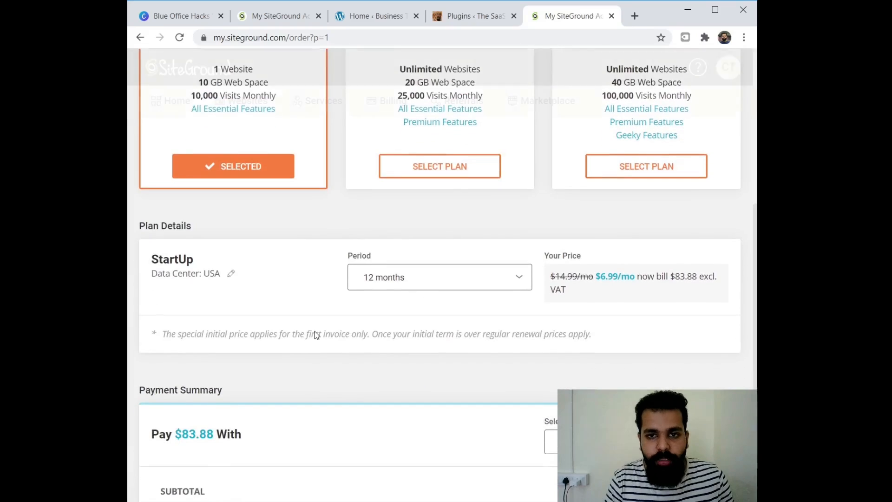
scroll(330, 389, "down", 2)
scroll(331, 389, "down", 3)
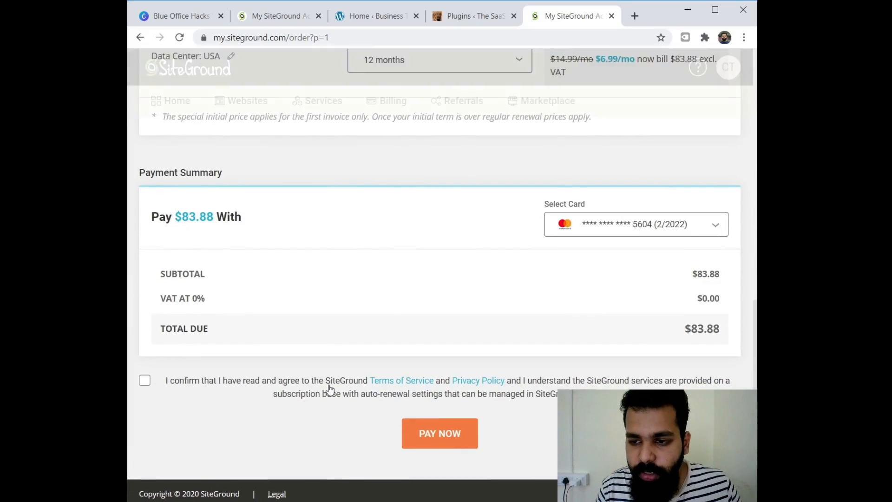
scroll(330, 389, "up", 1)
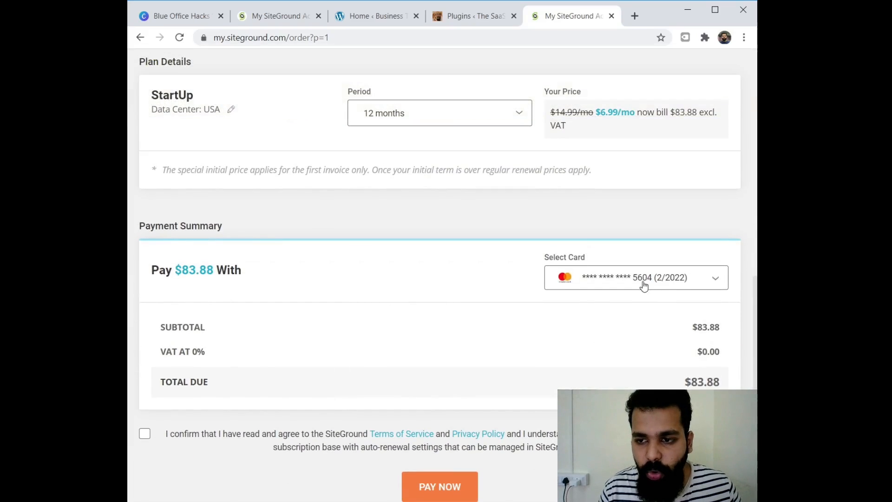
scroll(432, 441, "down", 1)
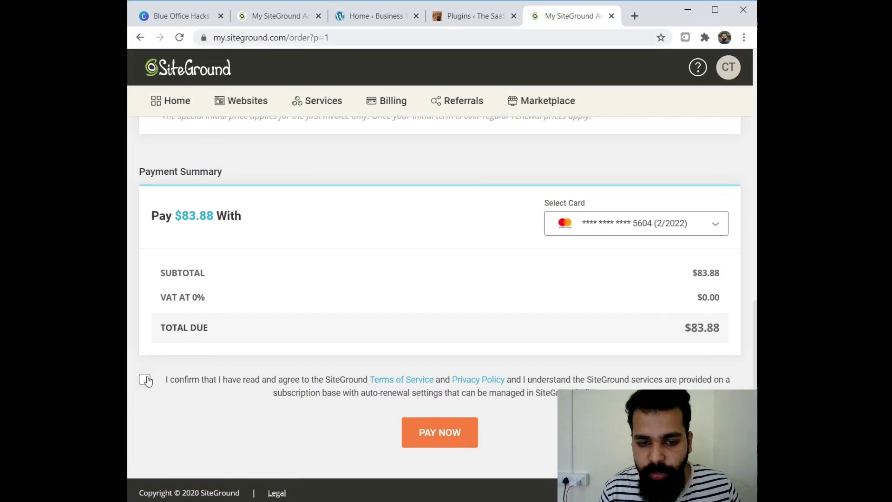
left_click(146, 380)
scroll(497, 357, "up", 10)
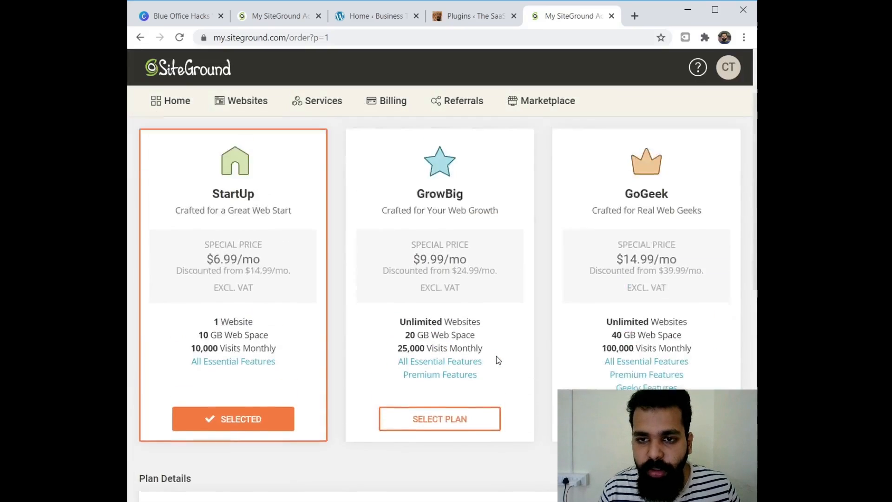
scroll(497, 361, "up", 2)
scroll(495, 336, "down", 8)
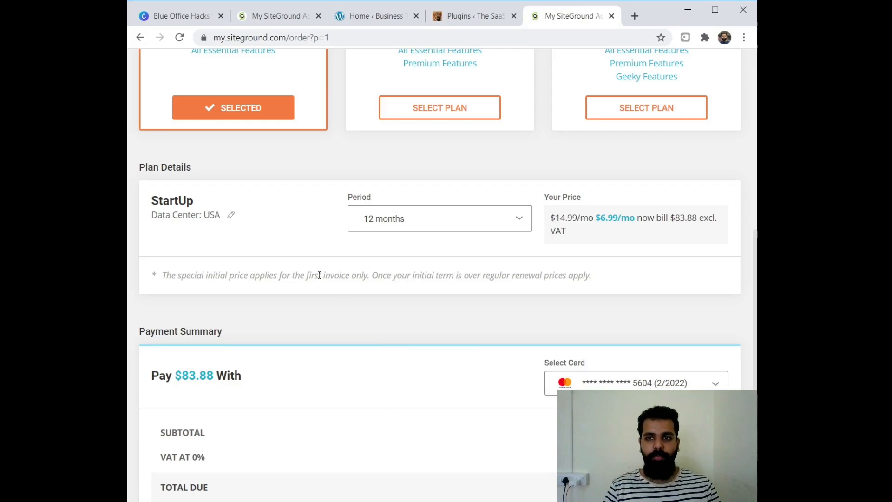
scroll(342, 428, "down", 2)
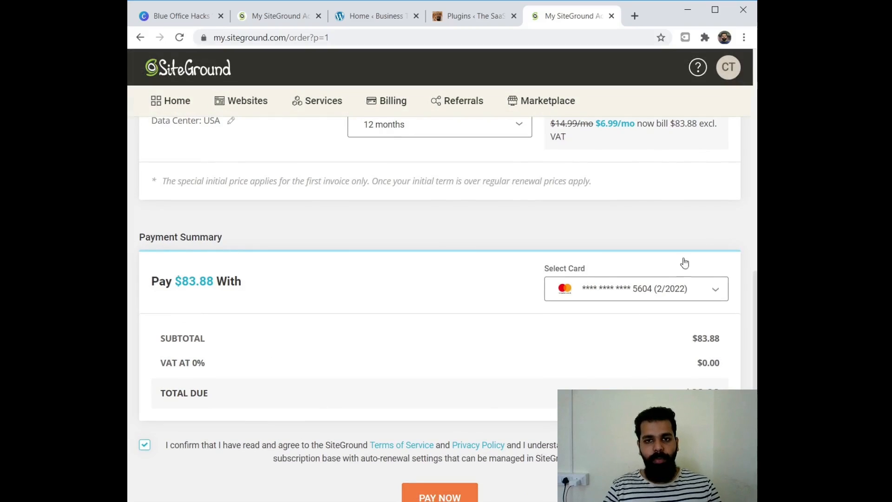
- Open the WordPress admin of businesstravelandlife.com through its WordPress Kit on SiteGround's Website Details page
left_click(270, 16)
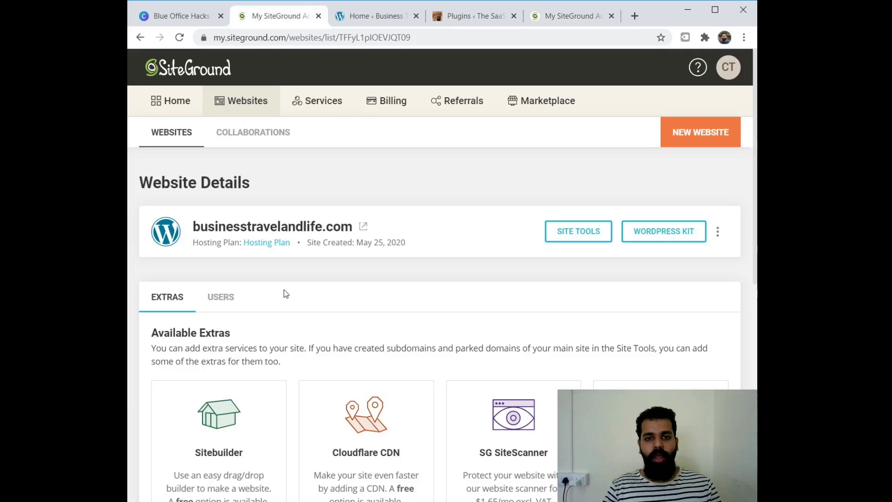
scroll(375, 404, "down", 8)
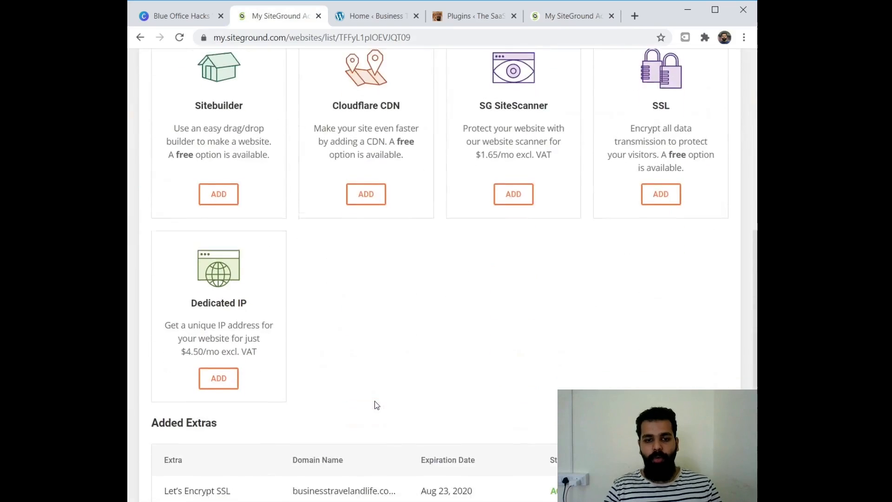
scroll(375, 404, "up", 8)
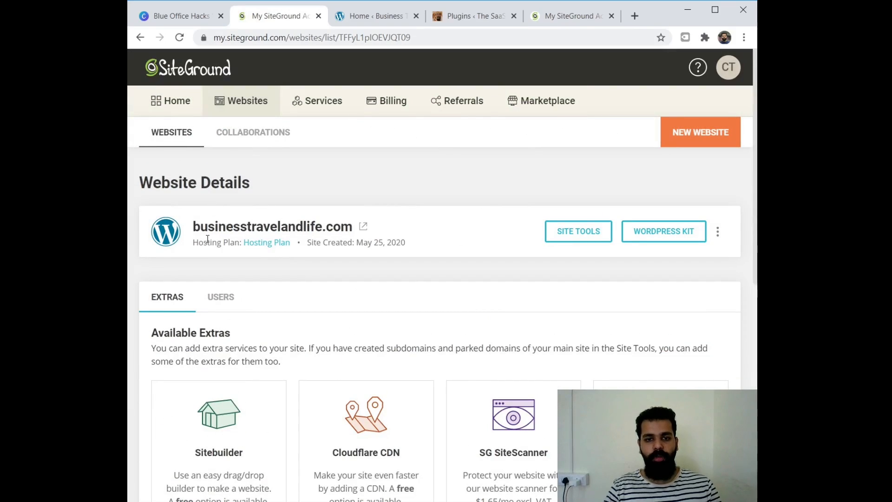
left_click_drag(194, 224, 351, 229)
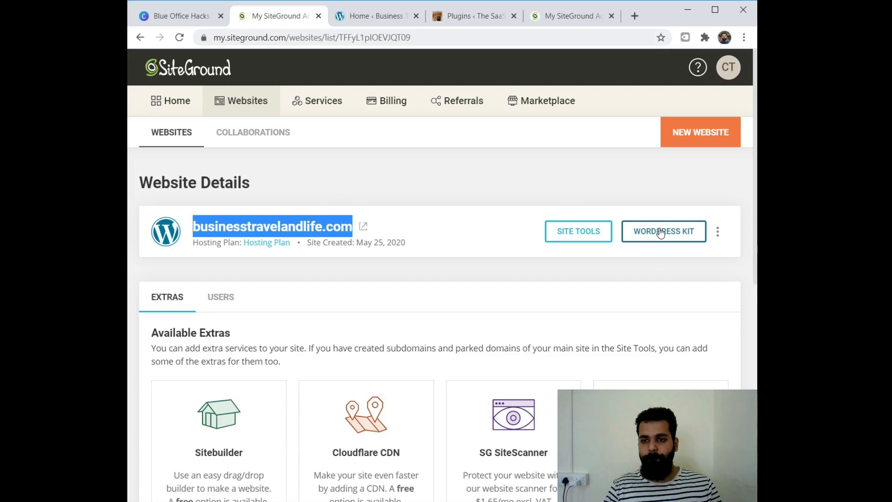
left_click(437, 192)
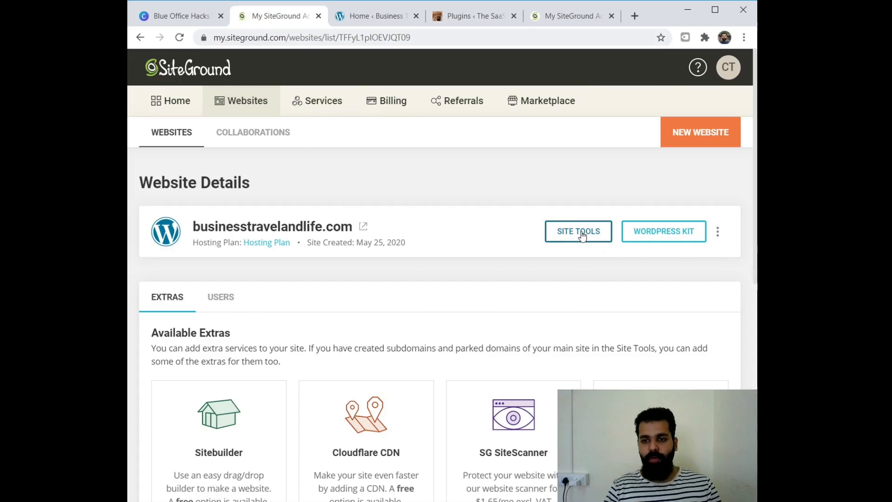
left_click(637, 236)
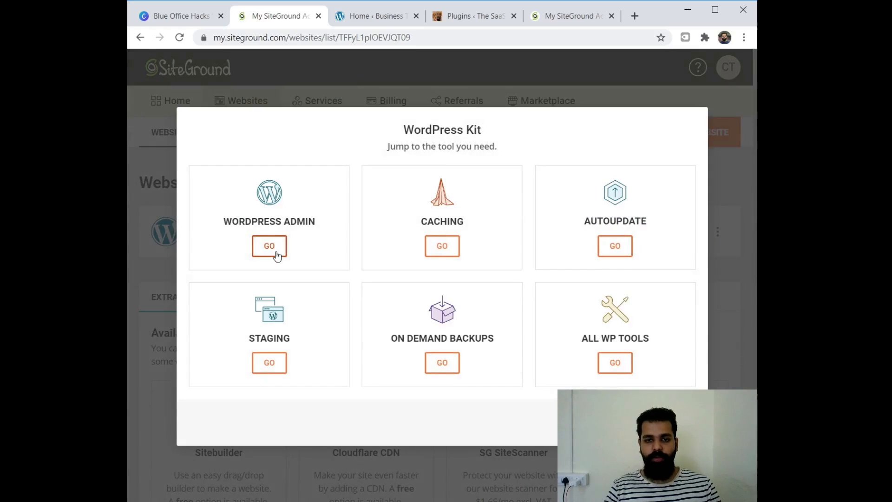
left_click(277, 255)
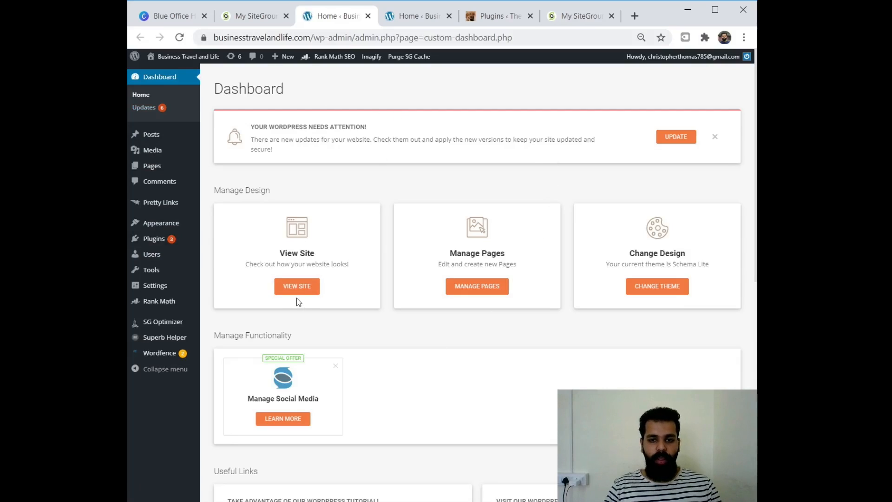
- Look over the WordPress dashboard and the list of all posts, and open the editor for a blank new post
mouse_move(174, 138)
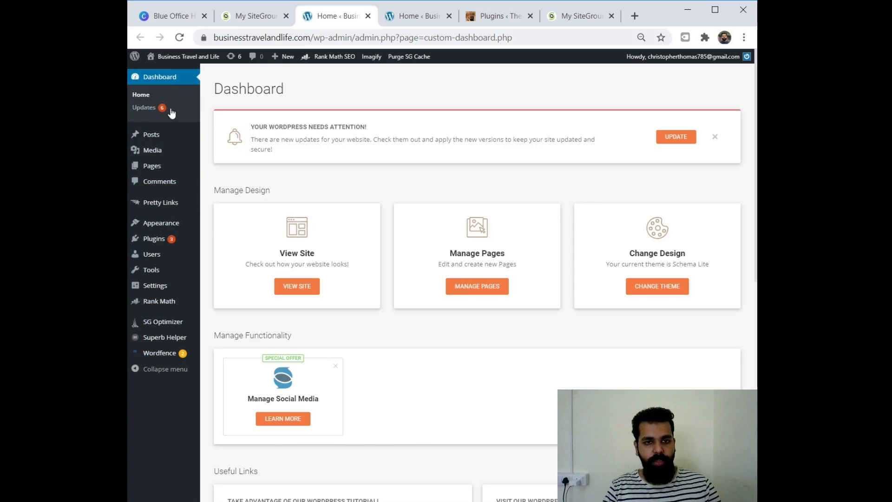
mouse_move(168, 262)
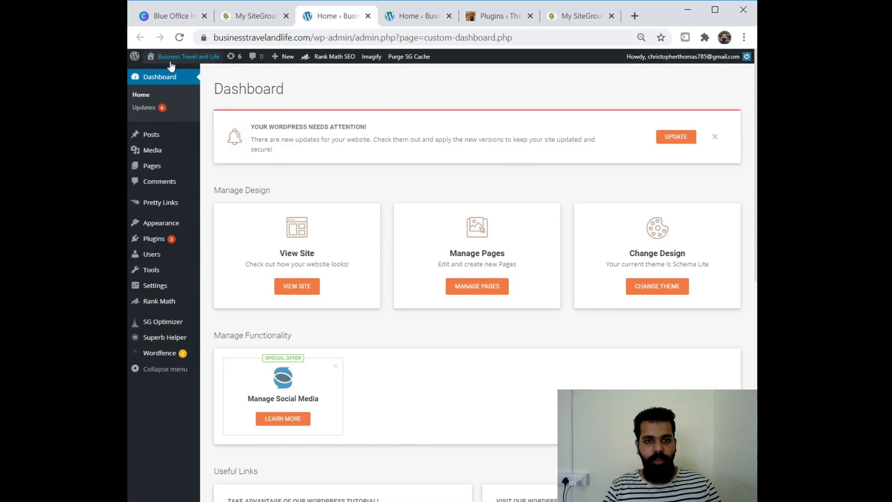
scroll(399, 395, "down", 8)
scroll(397, 392, "up", 8)
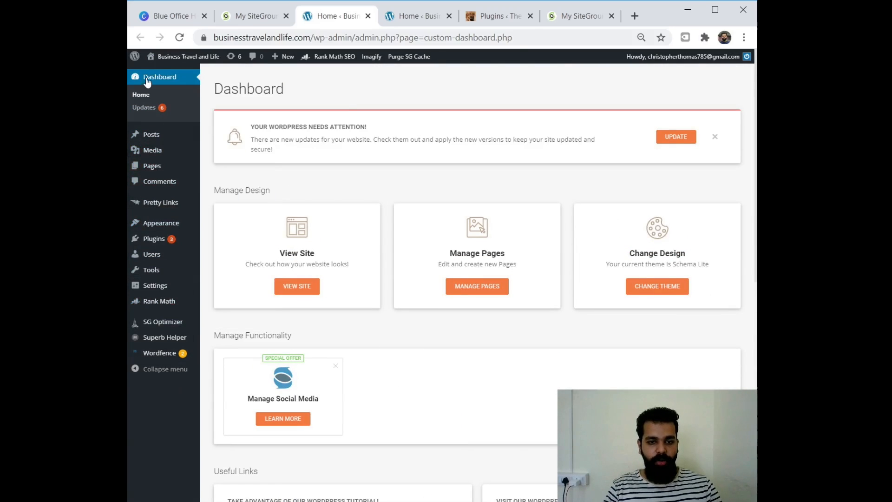
mouse_move(142, 292)
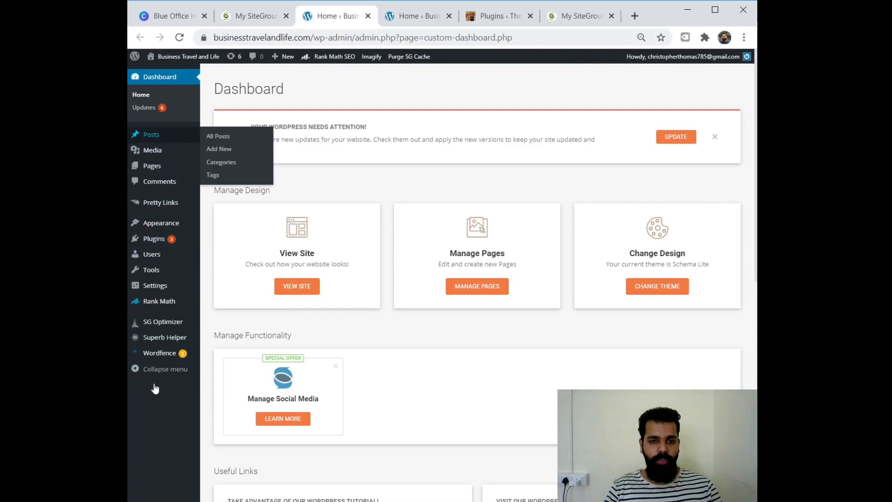
left_click(230, 140)
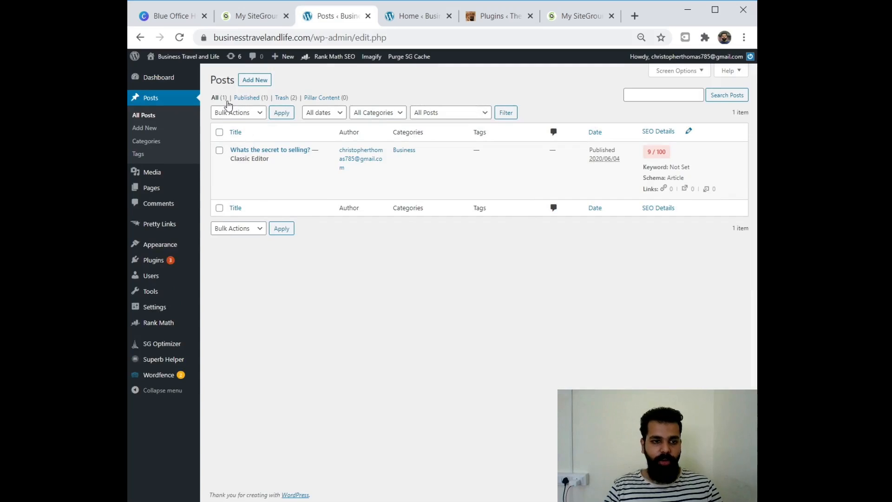
left_click(255, 79)
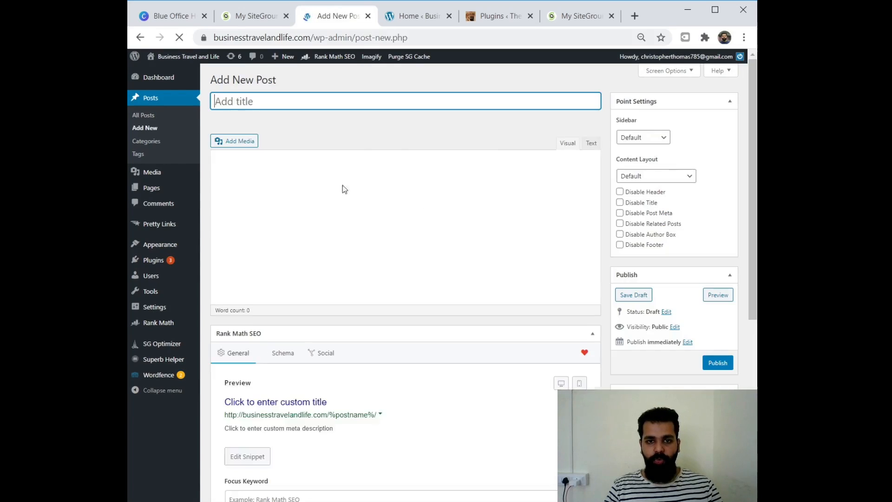
left_click(332, 247)
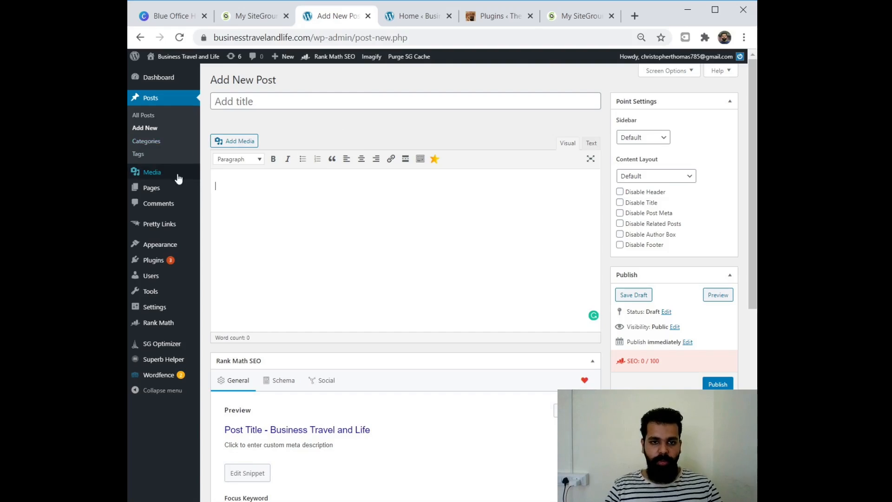
- Delete the Business, Life and Travel post categories in one bulk action
mouse_move(162, 186)
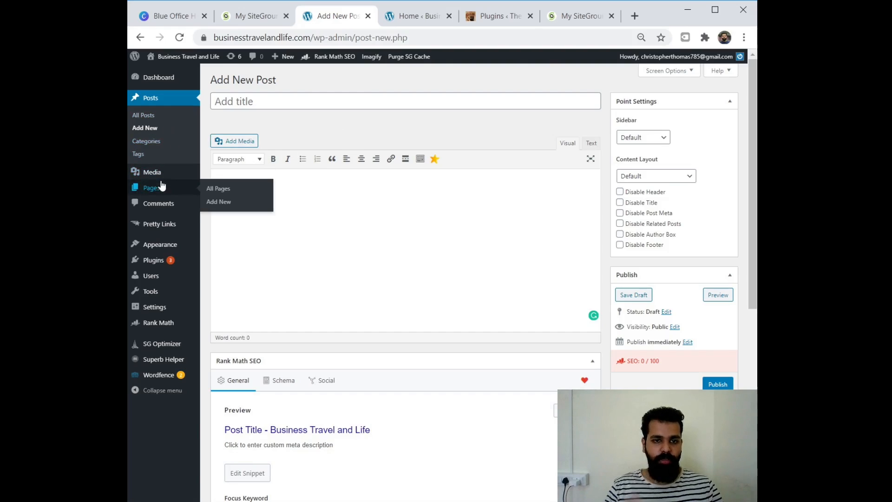
left_click(146, 141)
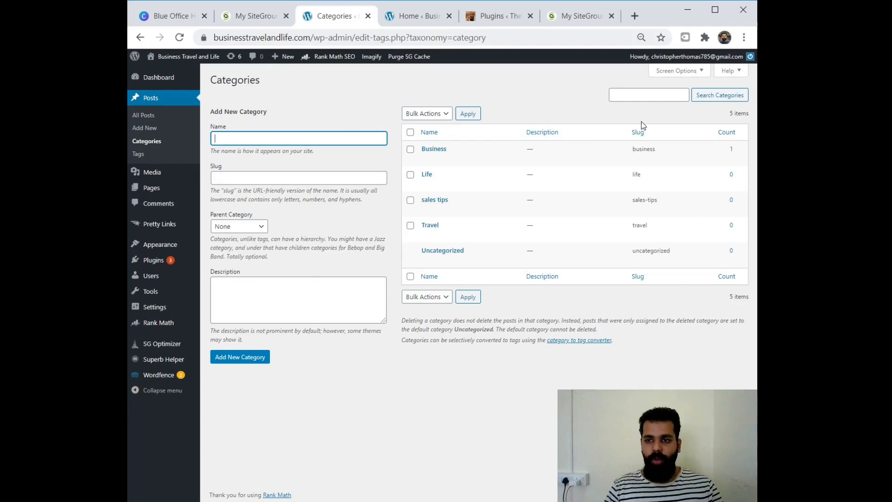
left_click(411, 150)
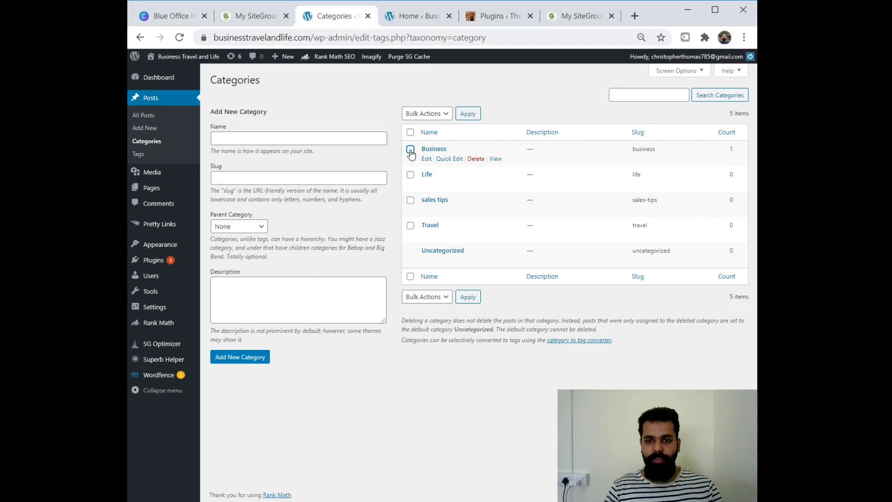
left_click(410, 175)
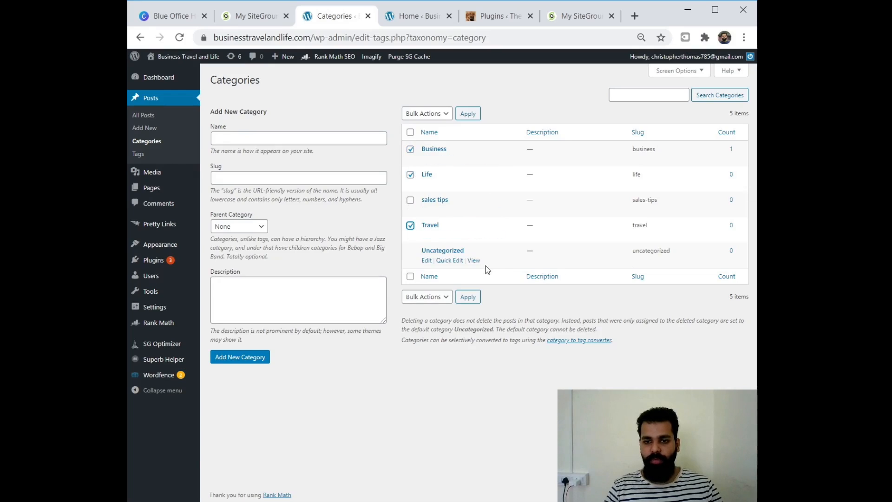
left_click(427, 298)
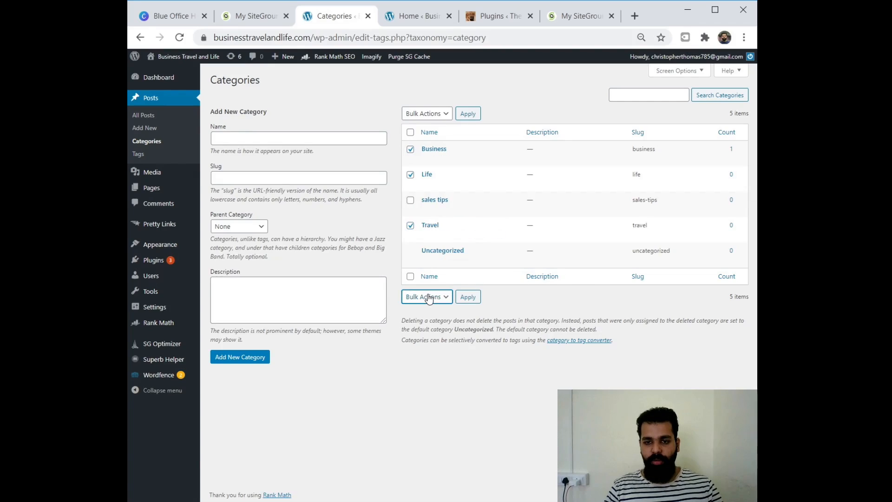
left_click(429, 324)
left_click(478, 299)
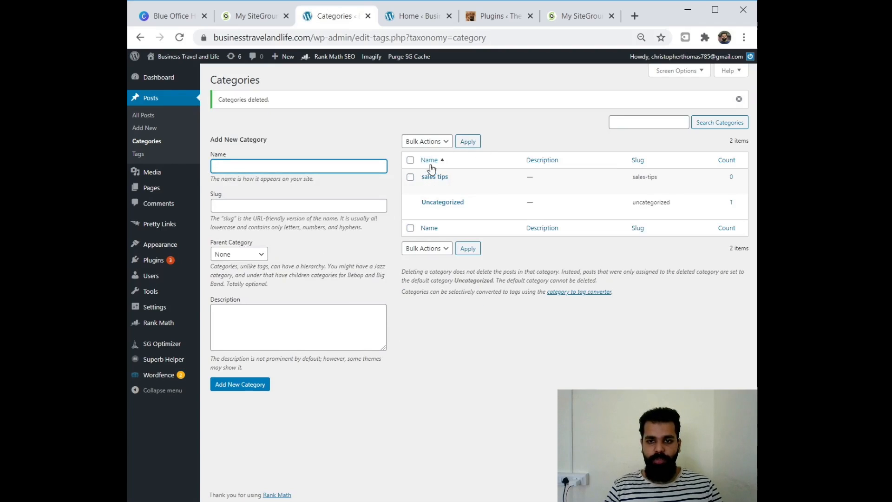
- Delete the sales tips post category with a bulk action
left_click(411, 178)
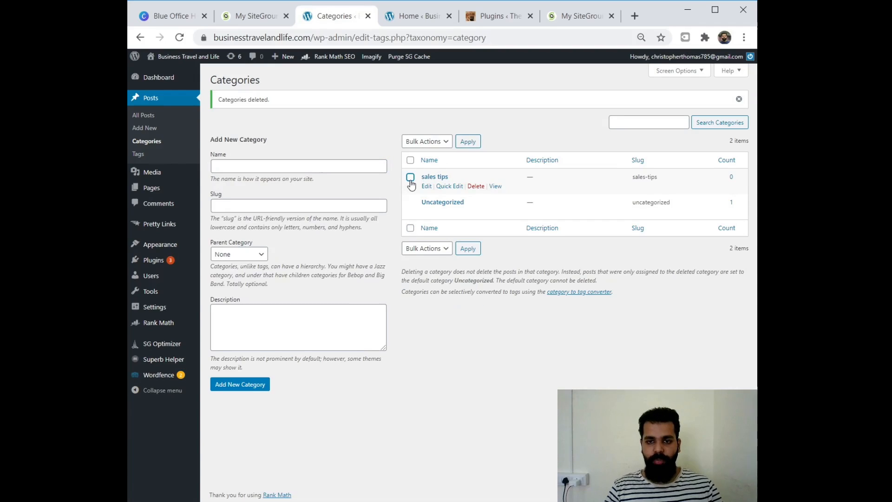
left_click(440, 255)
left_click(439, 270)
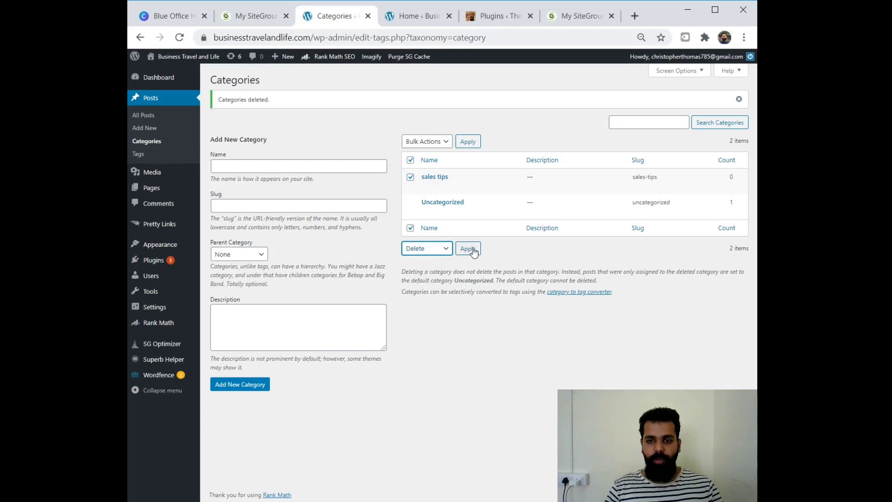
left_click(468, 250)
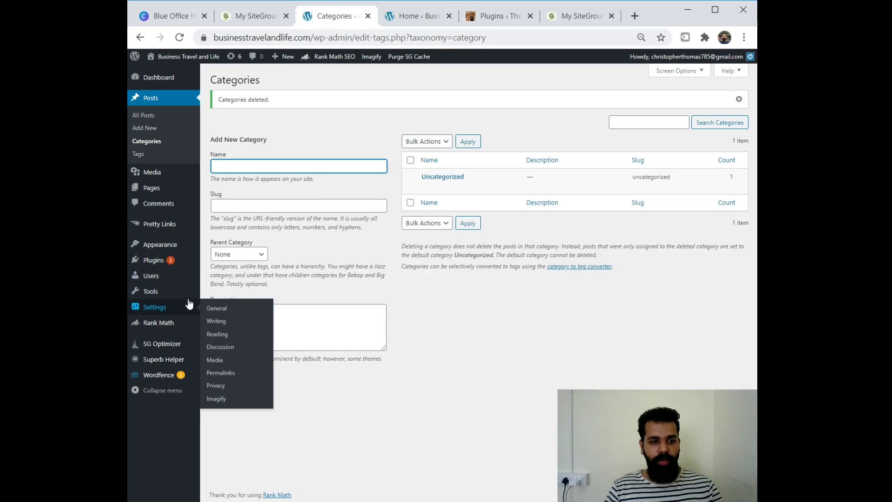
- Look over the site's media library, its list of pages and its comments
mouse_move(185, 299)
left_click(175, 179)
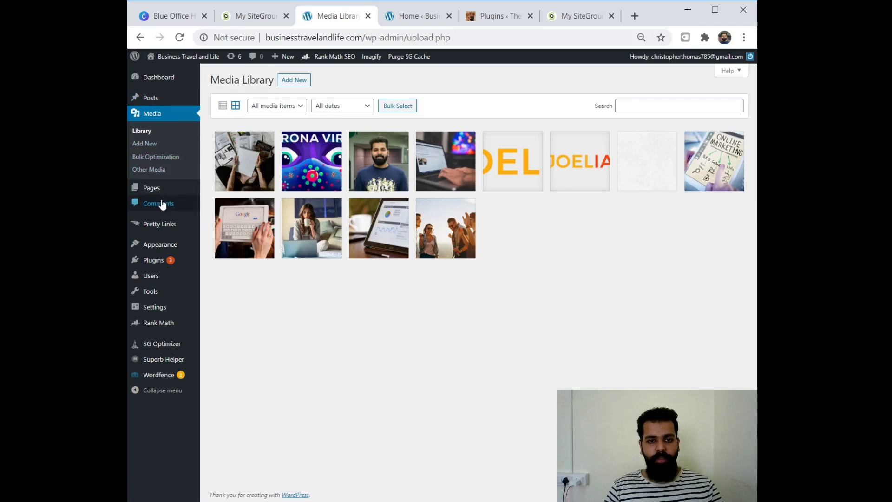
left_click(154, 188)
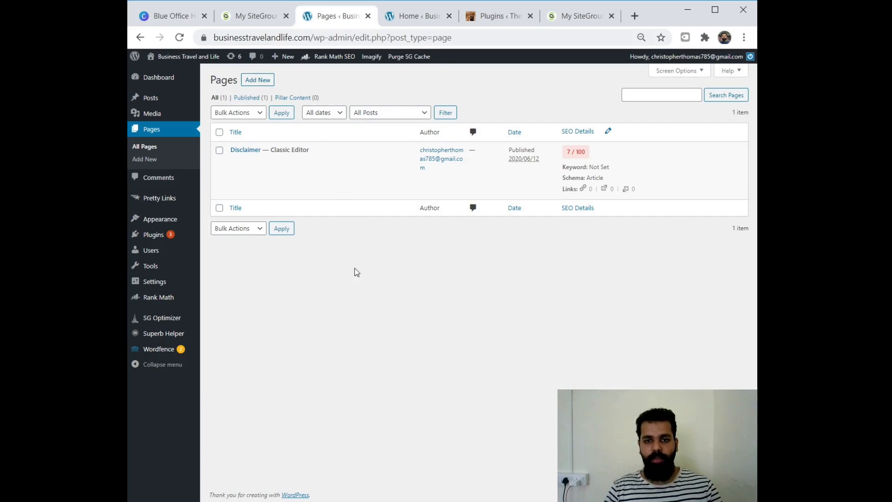
mouse_move(267, 179)
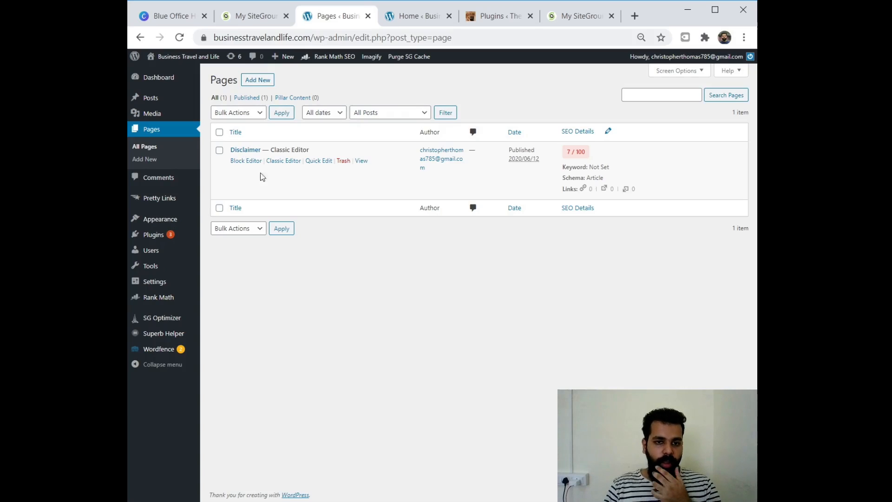
left_click(149, 182)
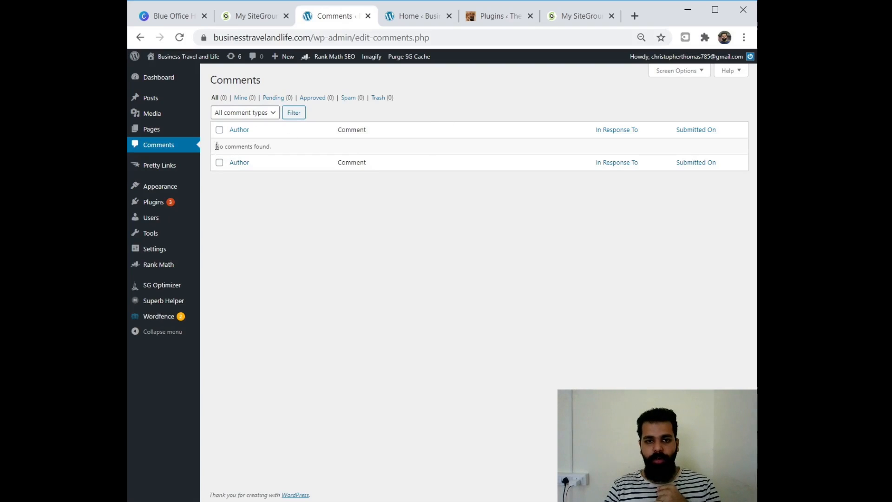
left_click_drag(216, 146, 327, 149)
left_click(326, 148)
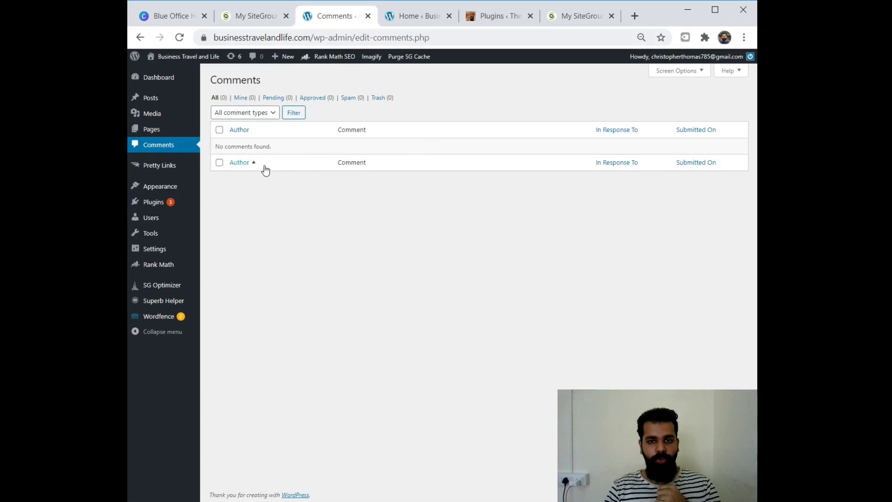
- Look over the installed themes, and review the available widgets and the sidebar and footer widget areas
left_click(168, 190)
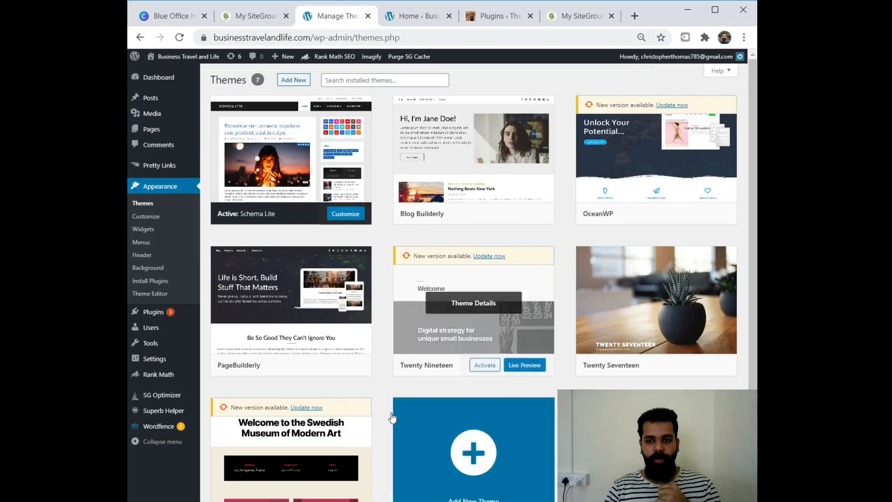
scroll(363, 413, "down", 2)
scroll(364, 412, "up", 2)
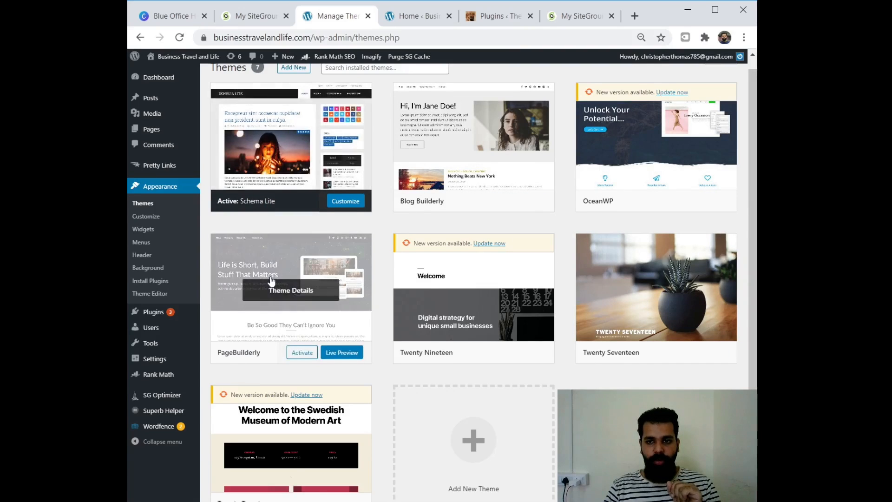
scroll(279, 288, "up", 1)
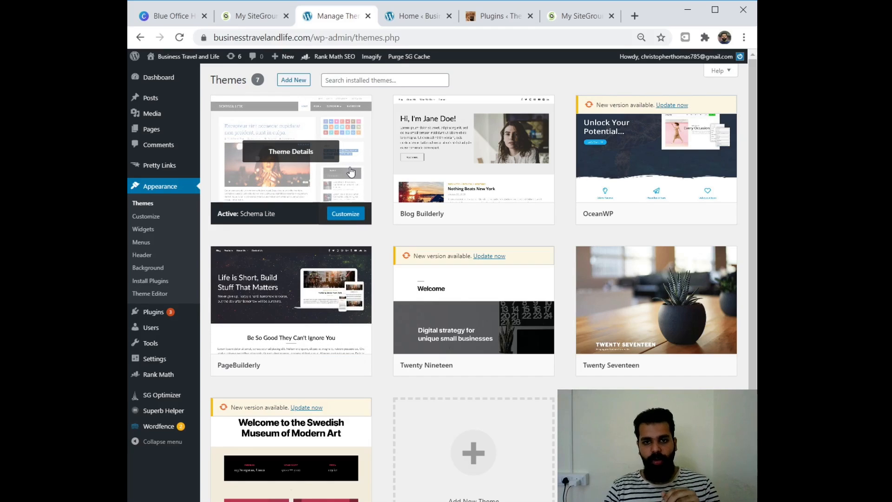
left_click(142, 230)
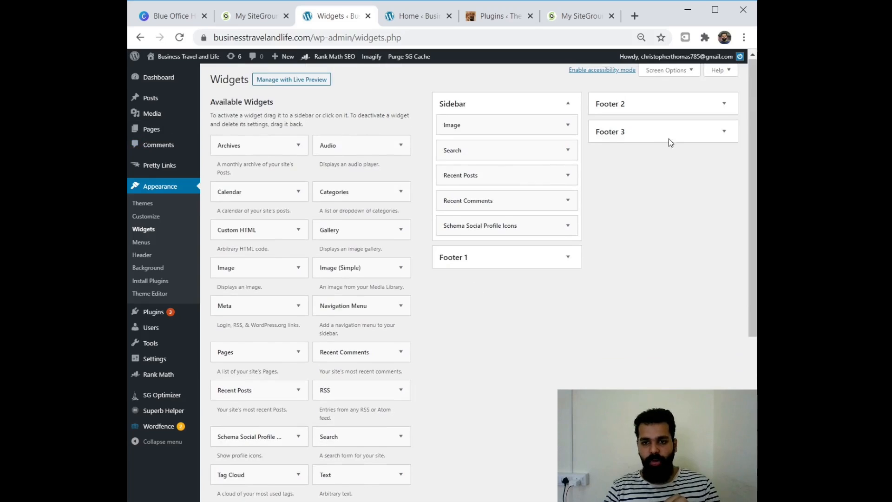
scroll(349, 311, "down", 1)
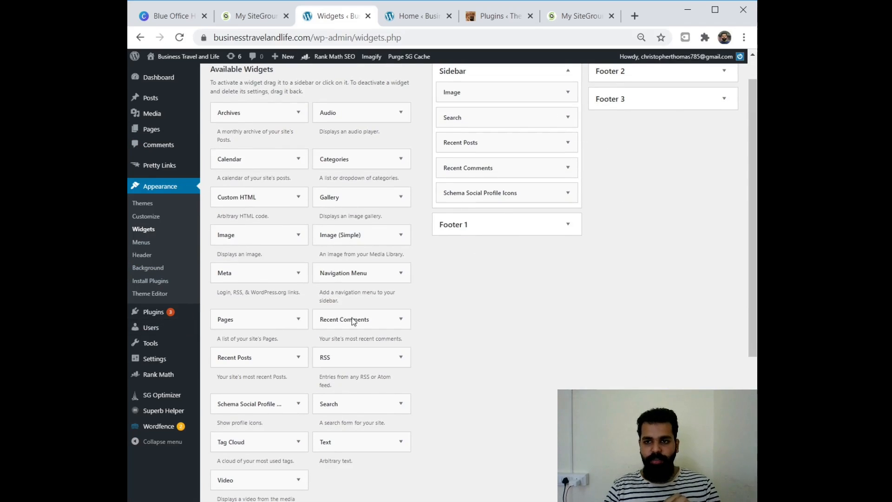
scroll(334, 279, "up", 1)
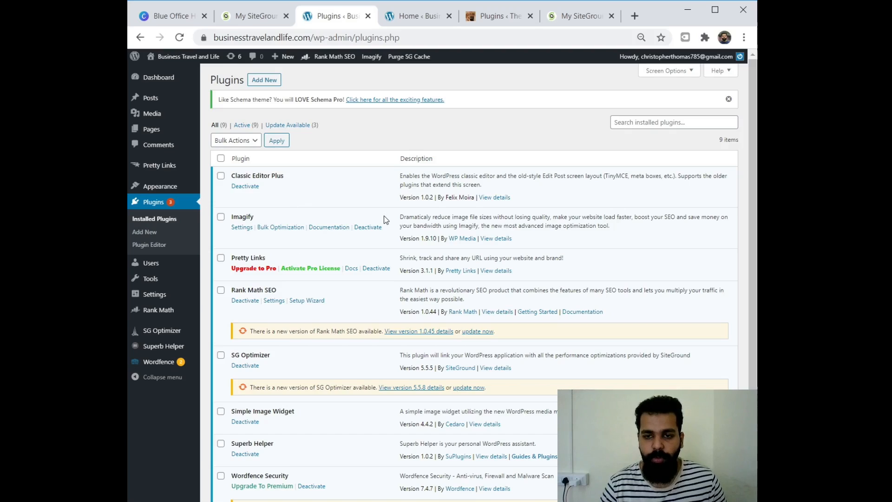
- Look through the list of installed plugins
scroll(325, 297, "down", 2)
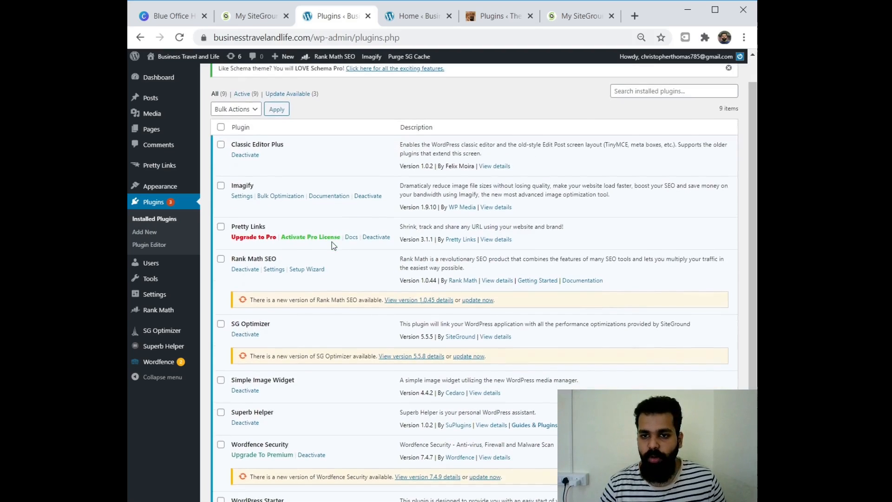
scroll(333, 245, "up", 2)
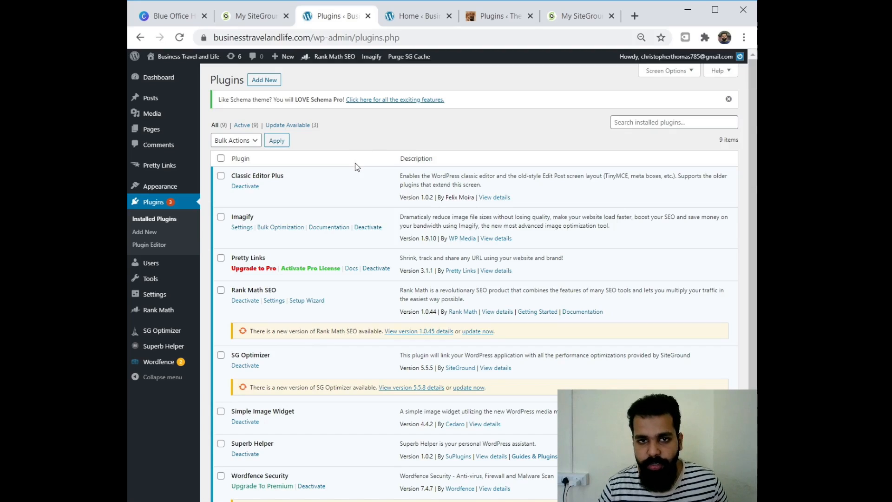
scroll(314, 305, "down", 2)
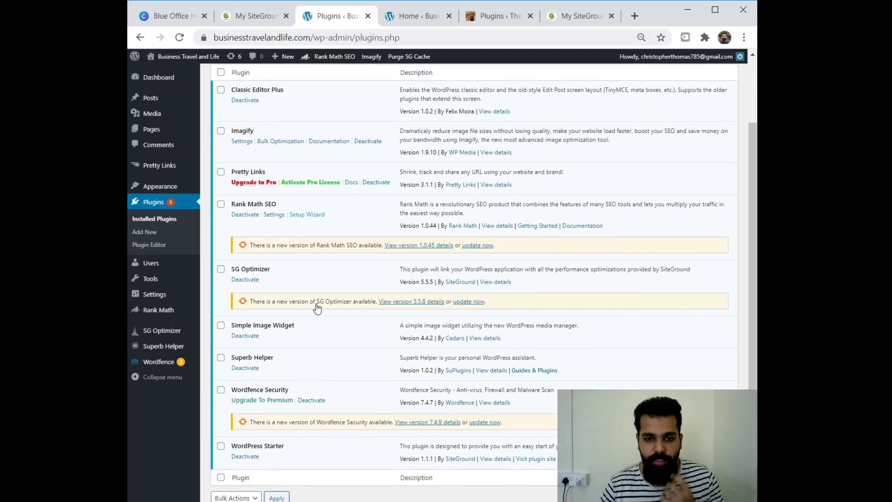
scroll(256, 158, "up", 2)
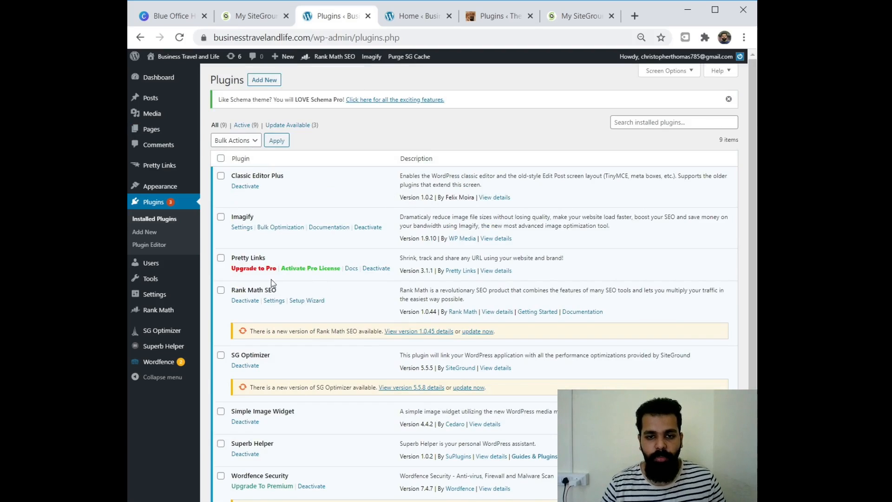
left_click(221, 218)
left_click(221, 258)
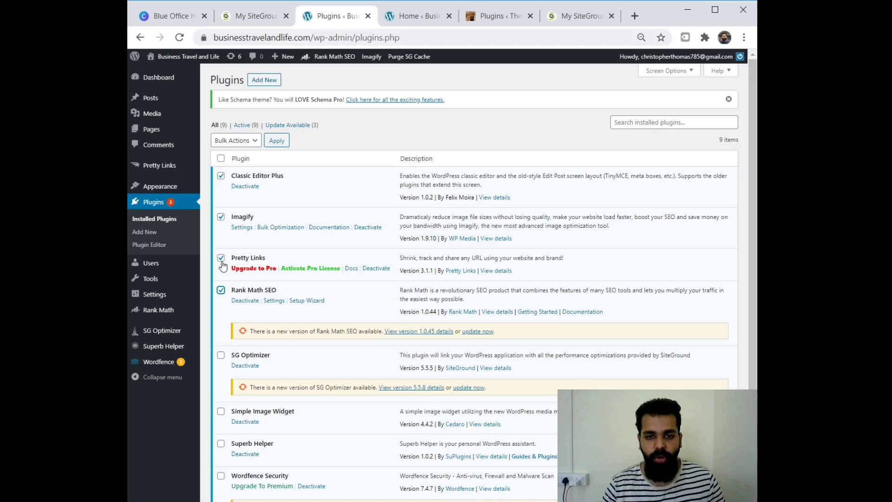
left_click(221, 258)
left_click(220, 217)
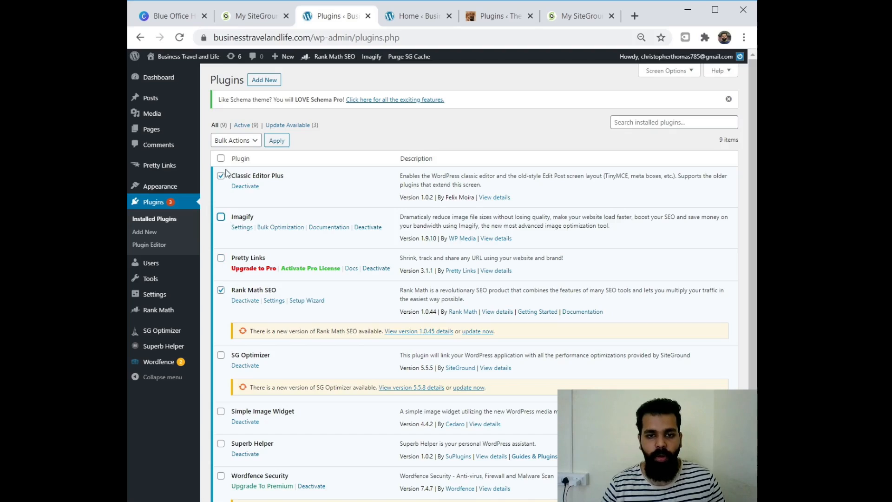
left_click(220, 175)
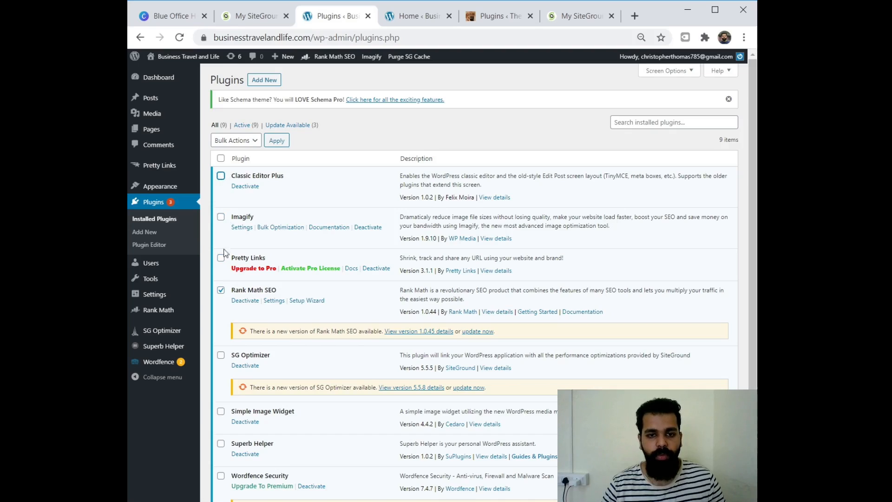
left_click(221, 291)
- View the end of the installed plugins list, and open the list of the site's users
scroll(297, 360, "down", 2)
scroll(300, 357, "down", 1)
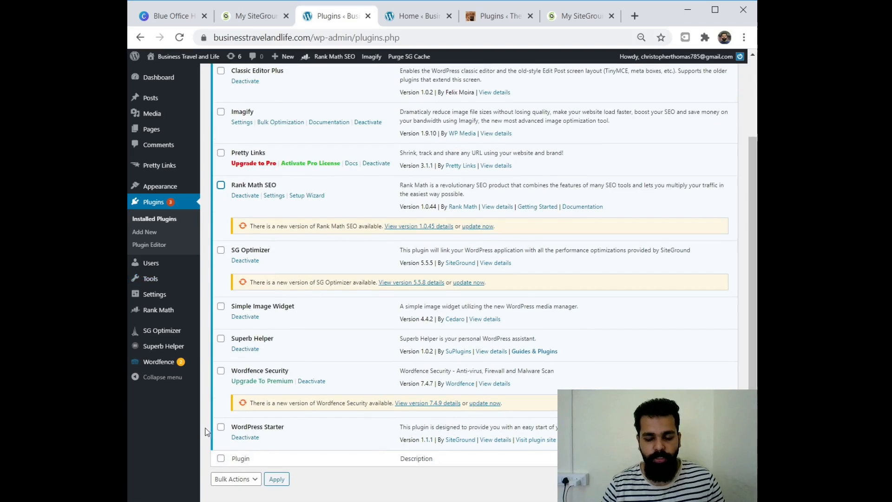
left_click(167, 272)
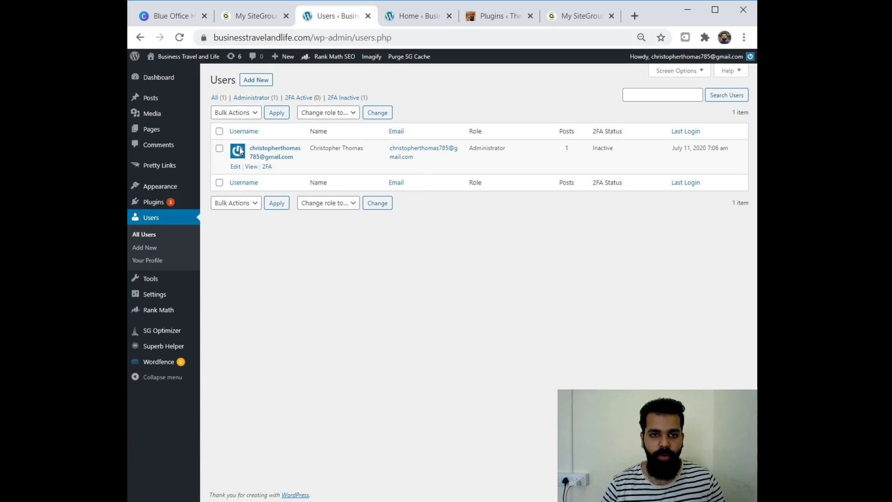
mouse_move(163, 98)
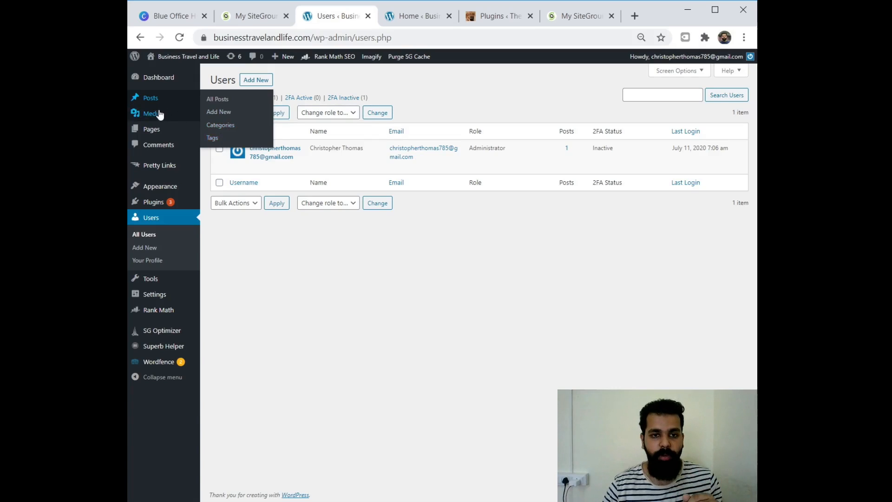
mouse_move(169, 139)
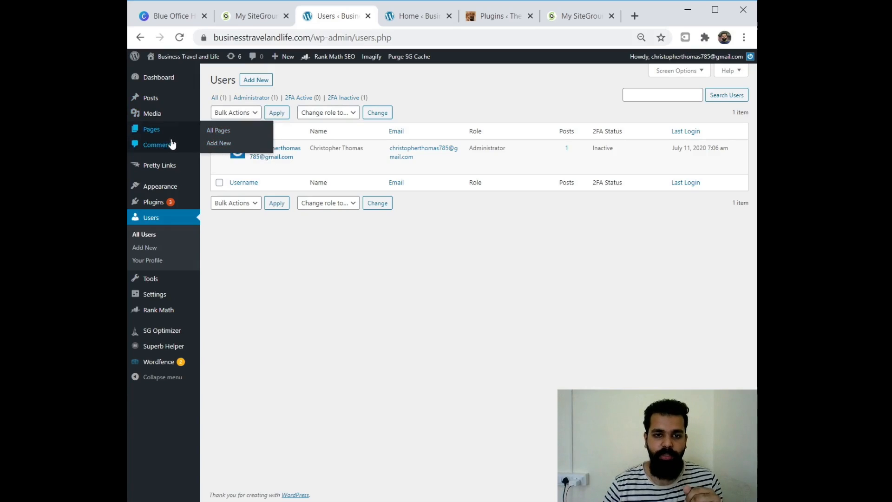
mouse_move(174, 210)
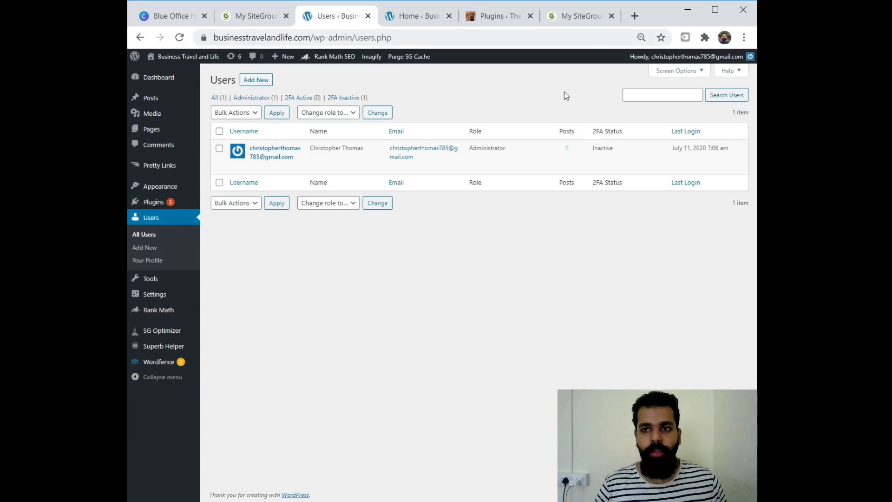
- Switch to the SiteGround order page to review the hosting plans and payment summary, and return to the WordPress users list
left_click(582, 18)
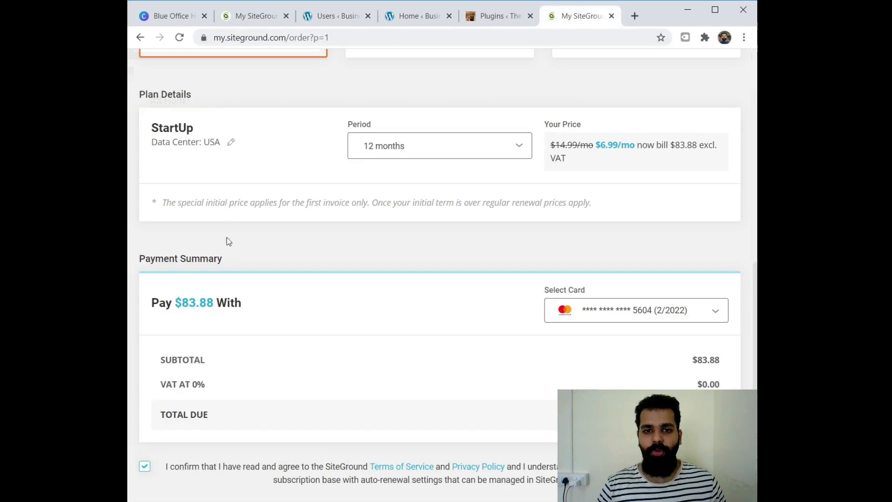
scroll(230, 213, "up", 10)
scroll(355, 263, "down", 7)
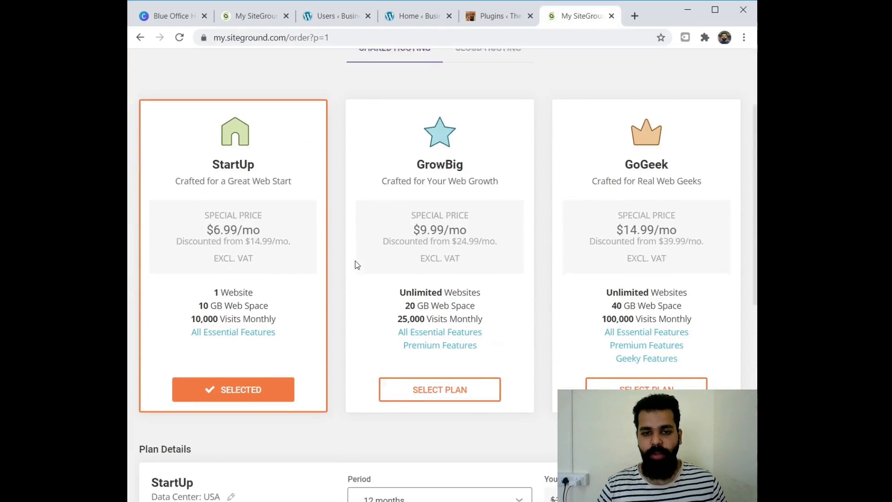
scroll(355, 262, "down", 5)
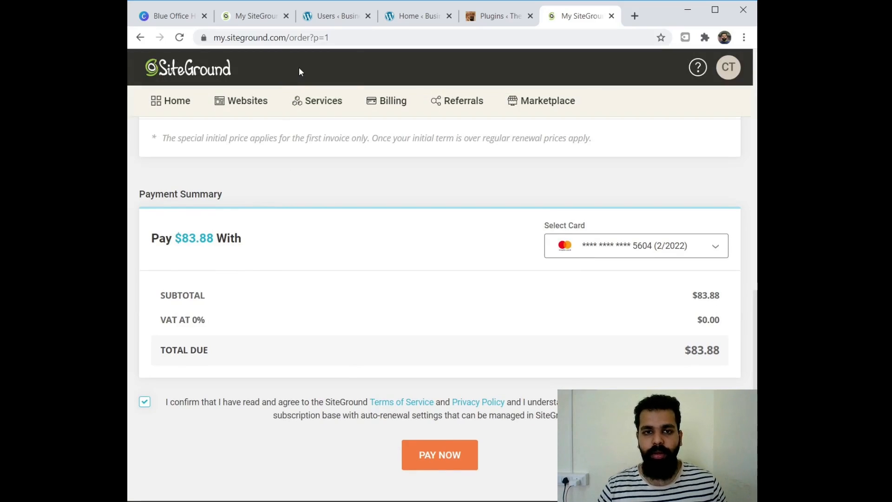
left_click(329, 23)
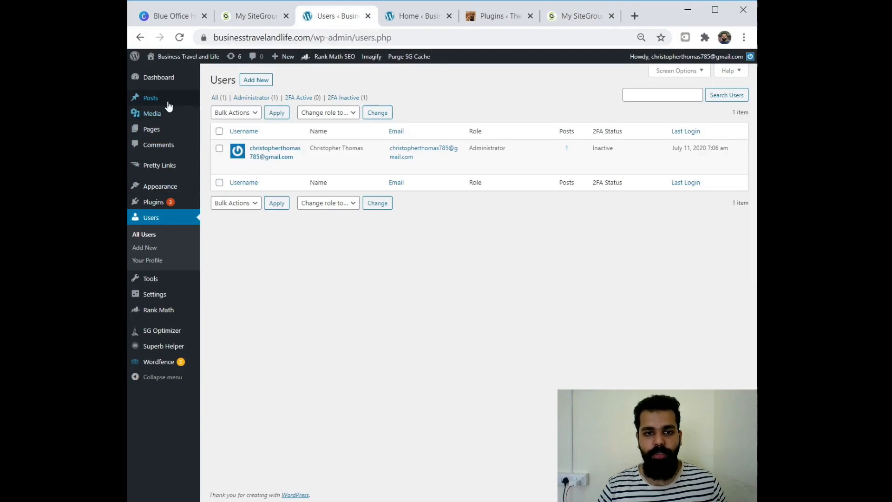
mouse_move(170, 170)
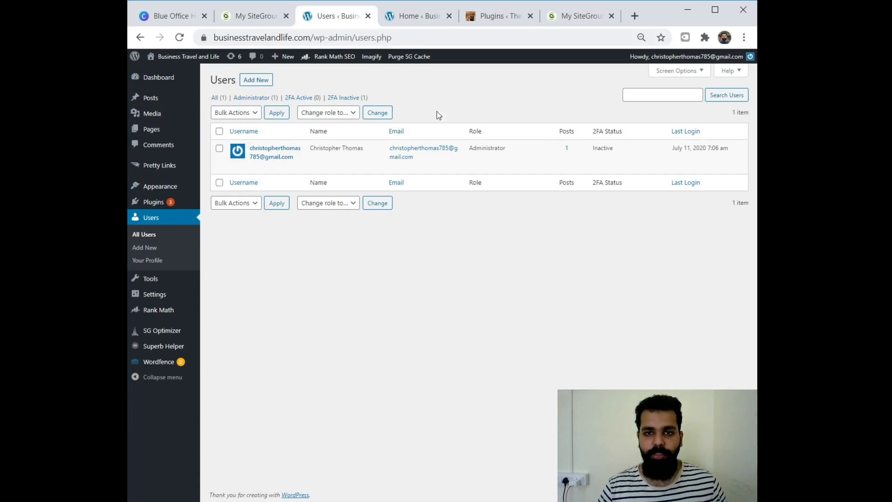
- Switch to SiteGround's Website Details page, close the WordPress Kit, and look over the site's tools and available extras
left_click(266, 18)
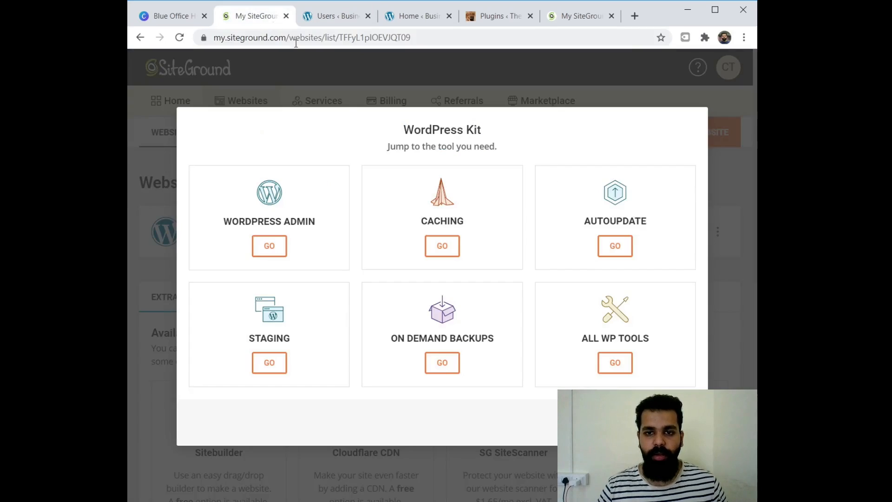
left_click(345, 88)
scroll(553, 363, "down", 2)
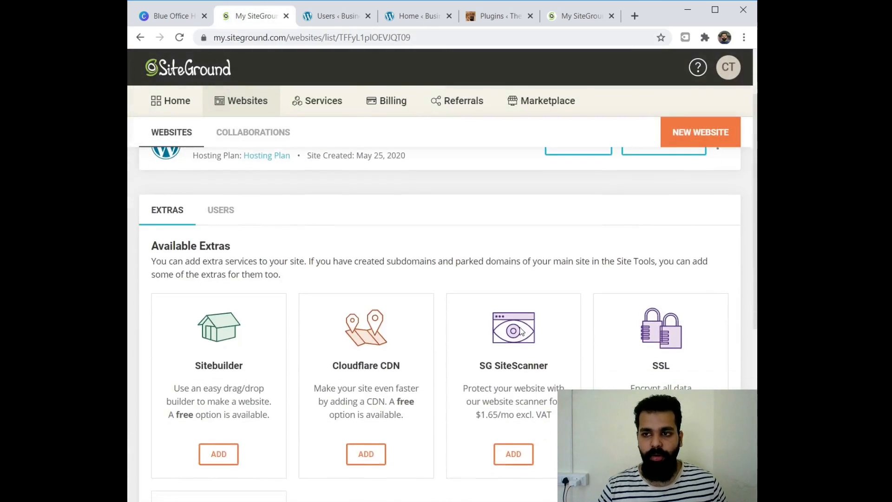
scroll(520, 331, "up", 2)
scroll(456, 390, "down", 1)
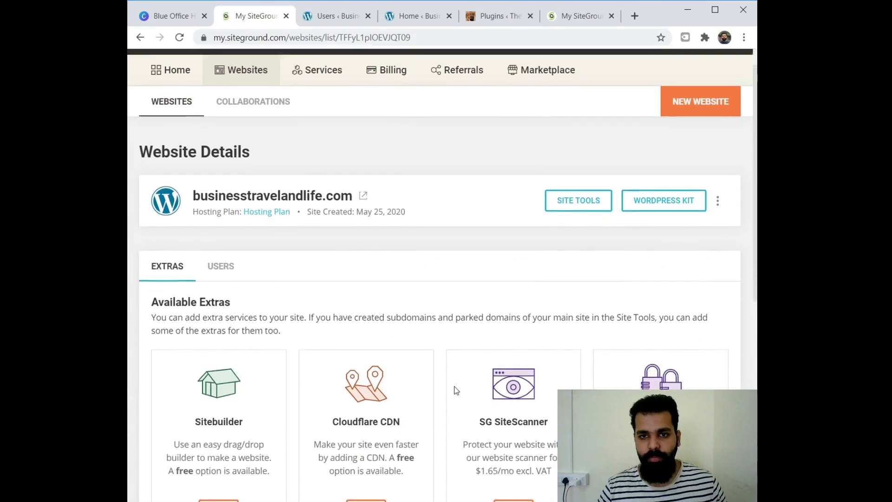
scroll(456, 391, "up", 1)
left_click(566, 238)
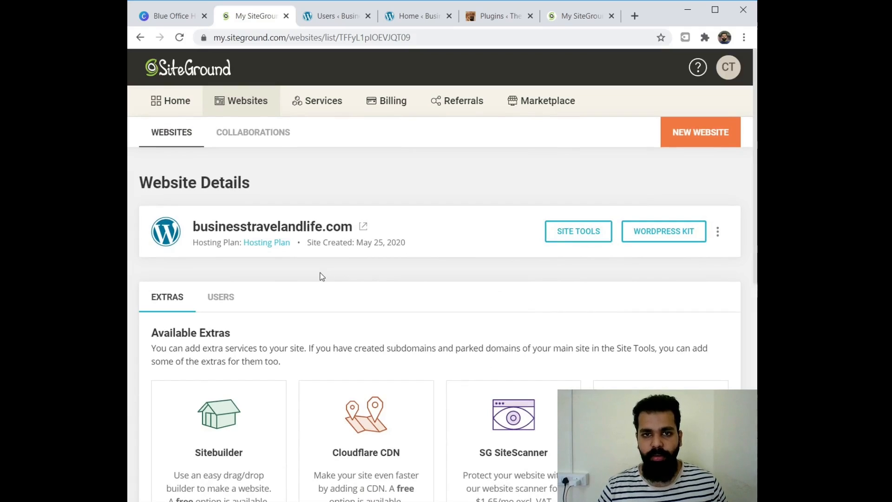
- Open the Site Tools for businesstravelandlife.com, look over the dashboard, and open the site's detailed traffic statistics
left_click(603, 230)
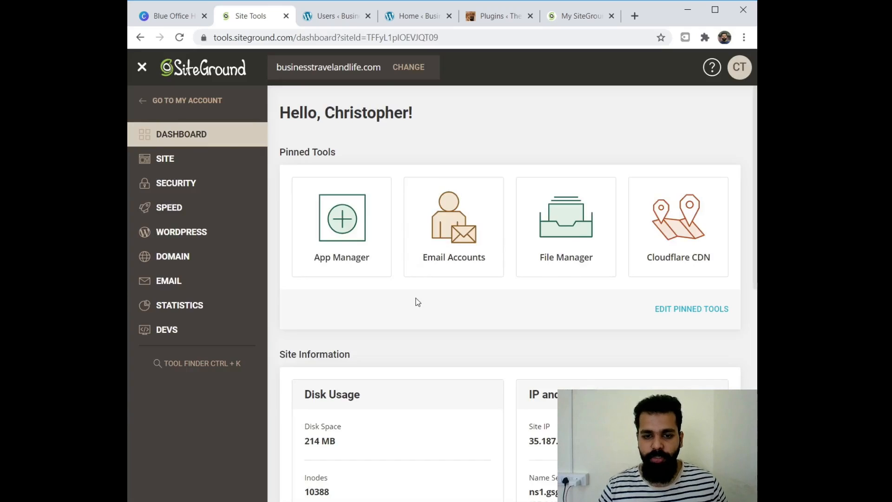
scroll(418, 302, "down", 10)
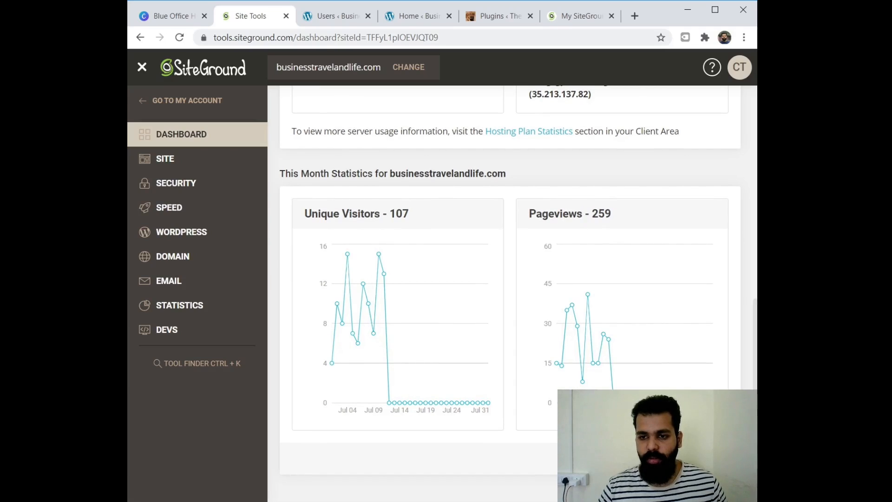
left_click(697, 458)
- Examine the traffic summary charts for unique visitors, pageviews, average pages per visit and bandwidth
scroll(428, 381, "down", 3)
scroll(428, 385, "down", 2)
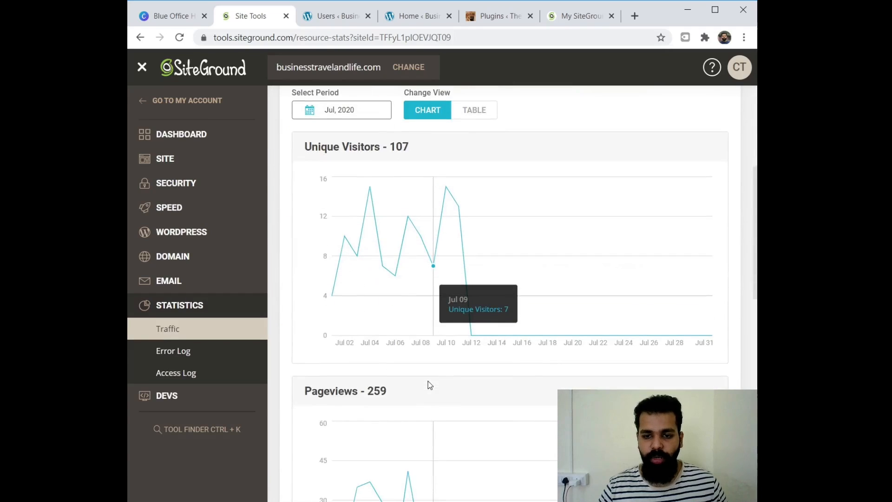
scroll(427, 372, "down", 3)
scroll(425, 333, "down", 2)
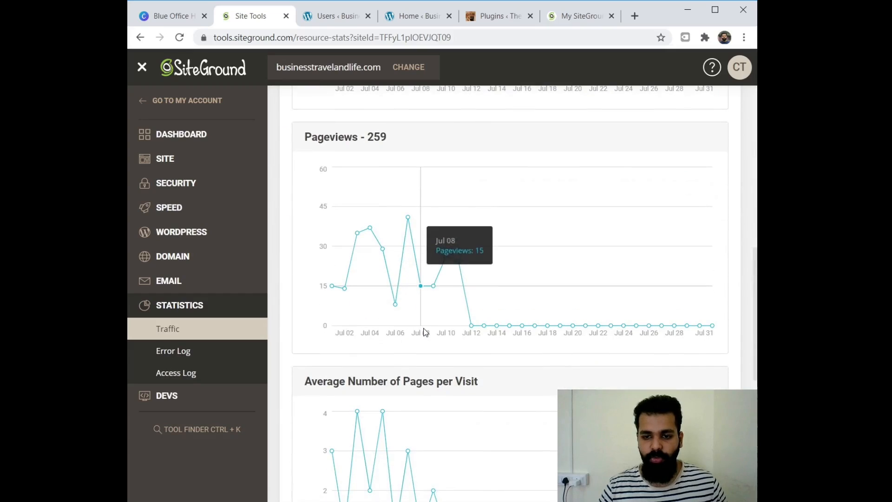
scroll(402, 369, "down", 1)
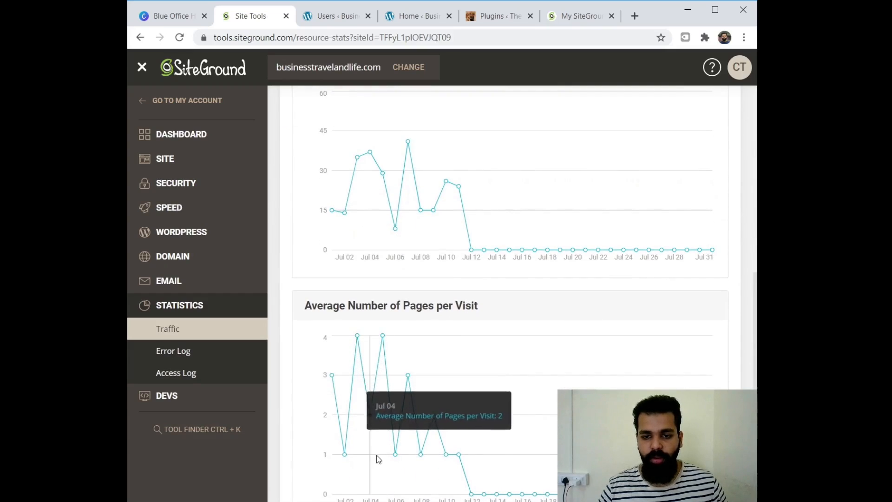
scroll(377, 459, "down", 6)
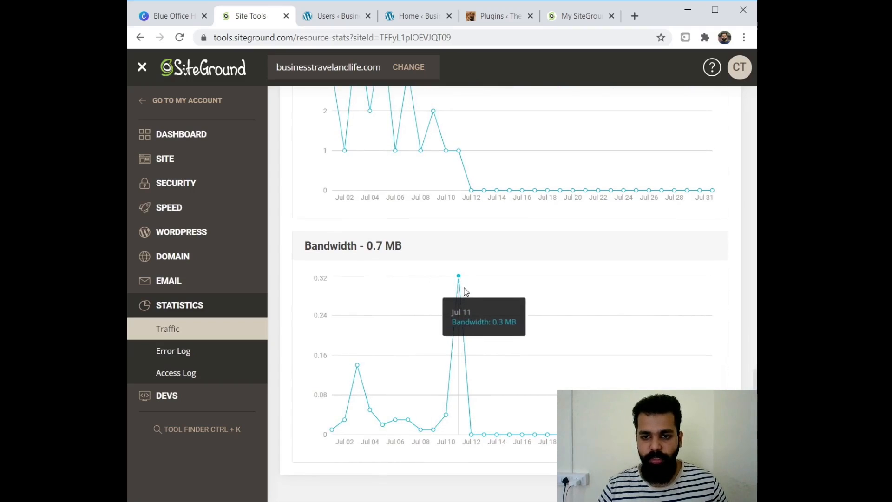
scroll(452, 299, "up", 15)
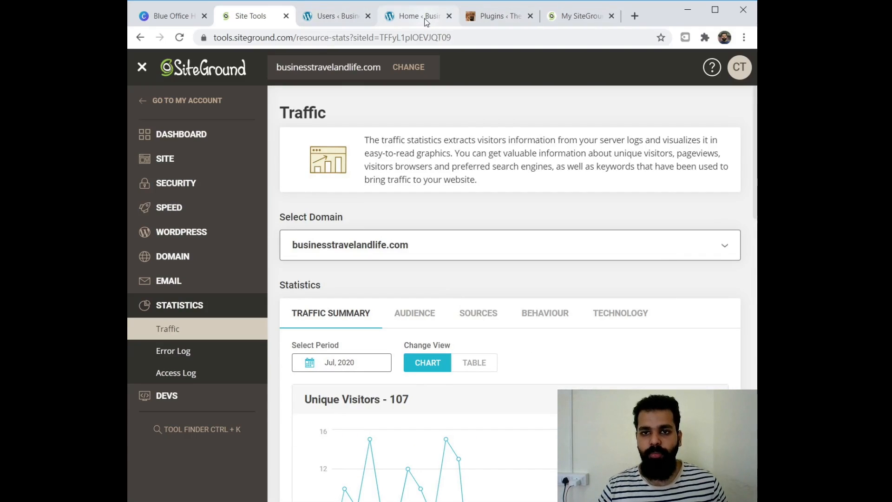
- Switch to the WordPress plugins page of The SaaS enthusiast site and view its beginning
left_click(488, 16)
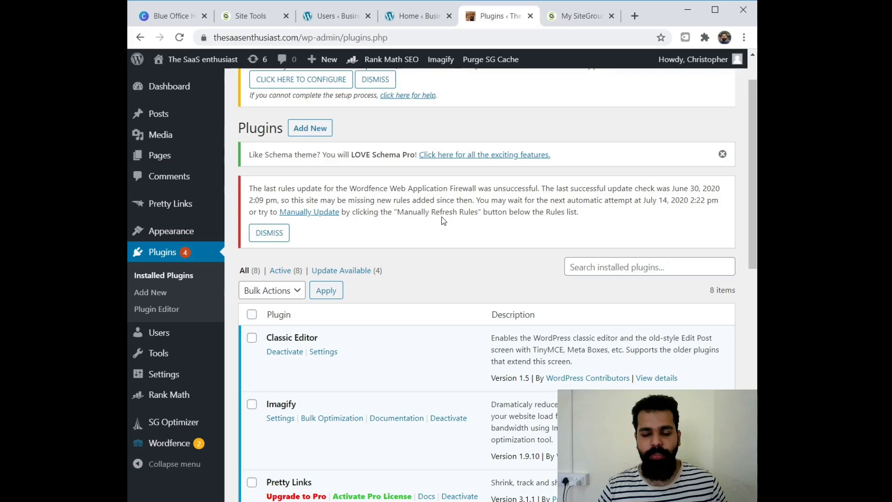
scroll(428, 200, "up", 1)
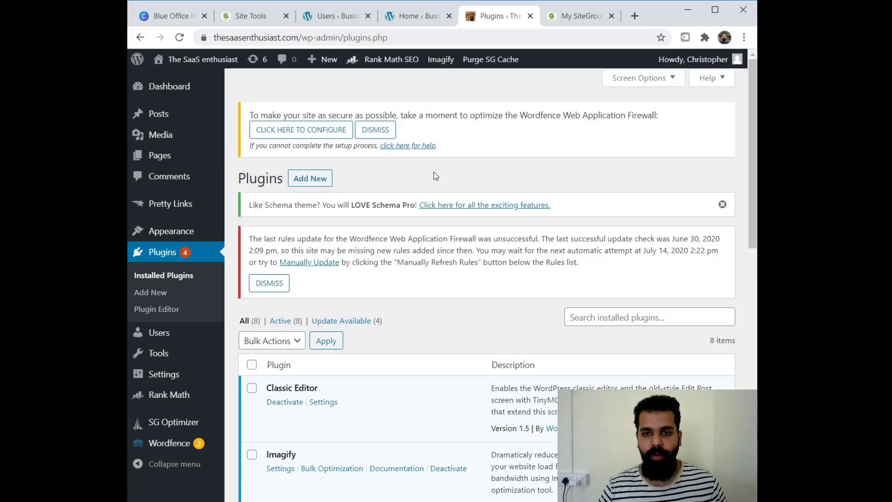